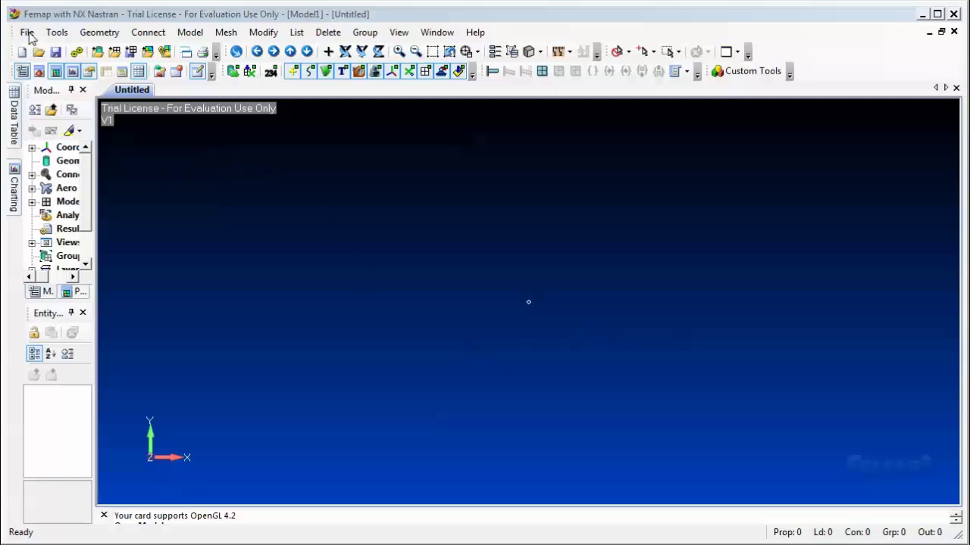
Start a new model and import the frame.prt.1 geometry with the geometry file type selected.
left_click(27, 33)
left_click(46, 49)
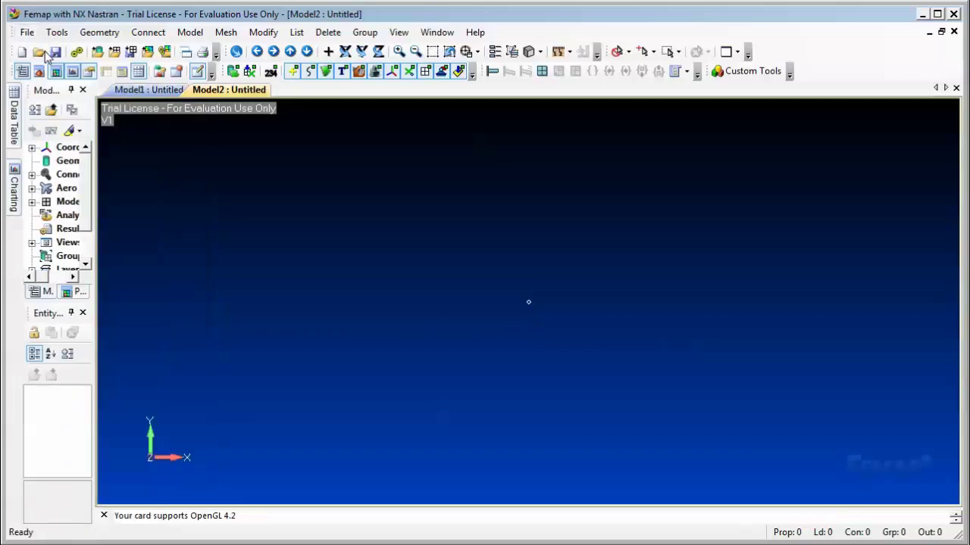
left_click(27, 33)
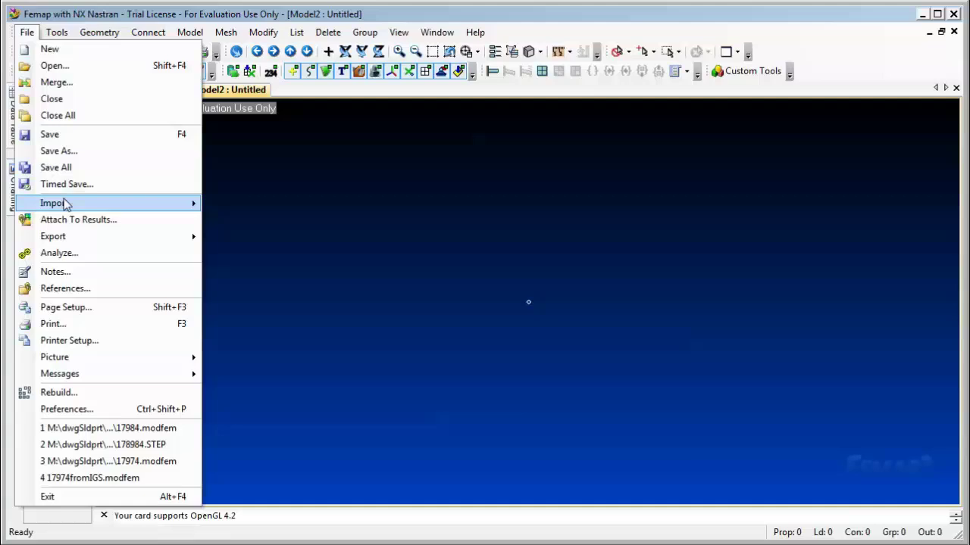
mouse_move(66, 212)
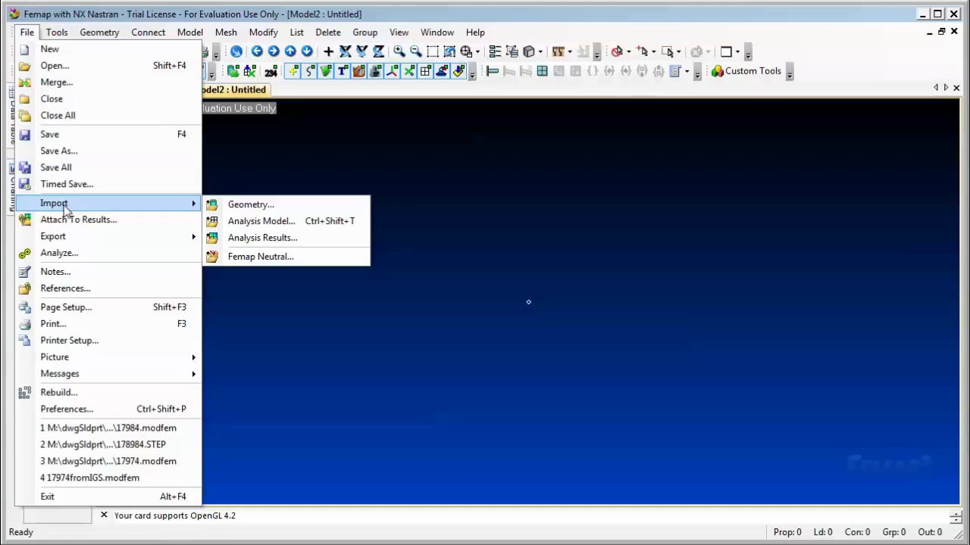
left_click(236, 206)
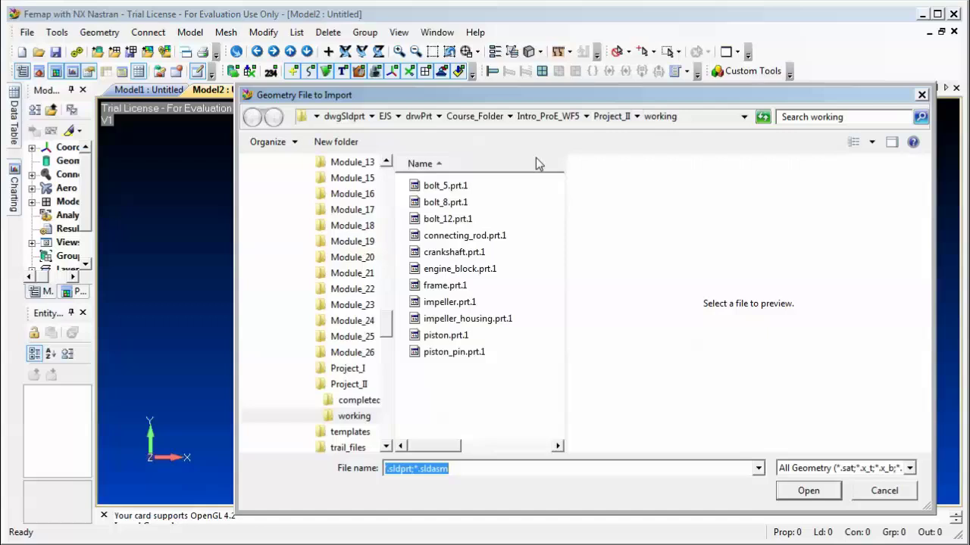
left_click(445, 291)
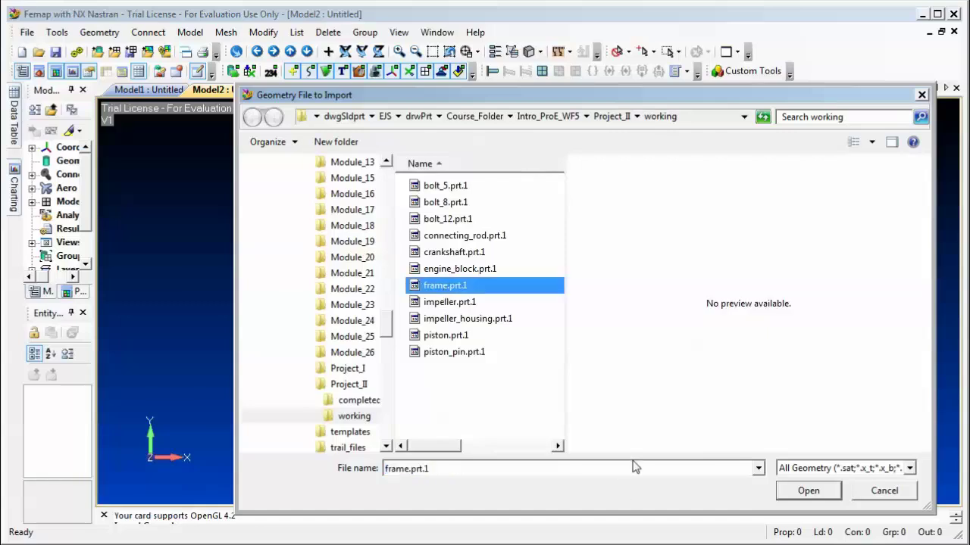
left_click(839, 468)
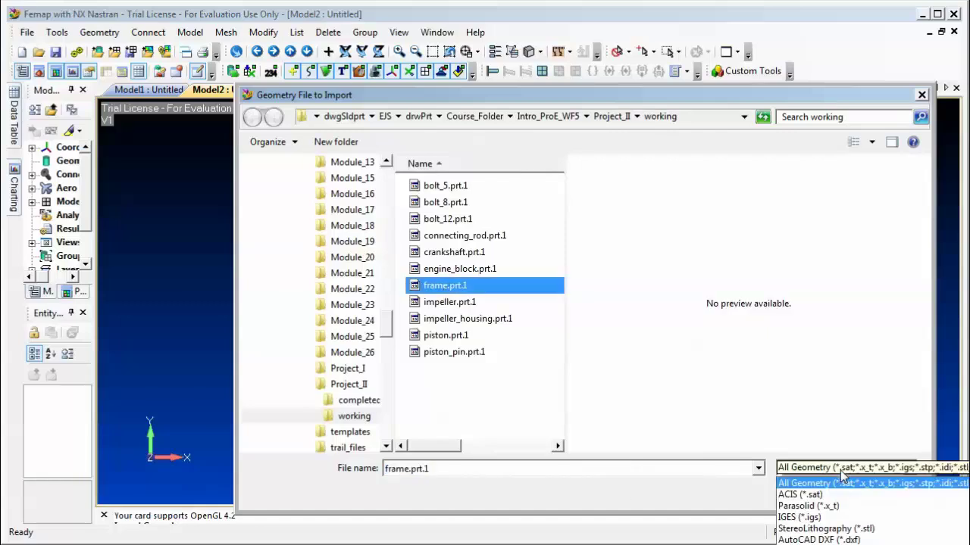
key("Down")
key("Down")
Confirm the import options and rotate the frame into an isometric view.
key("Return")
key("Return")
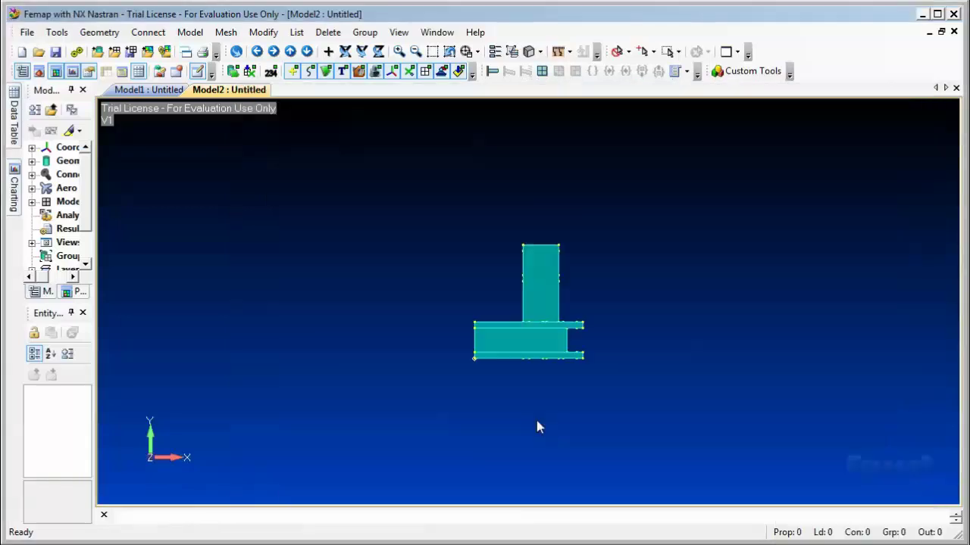
middle_click_drag(584, 368, 593, 392)
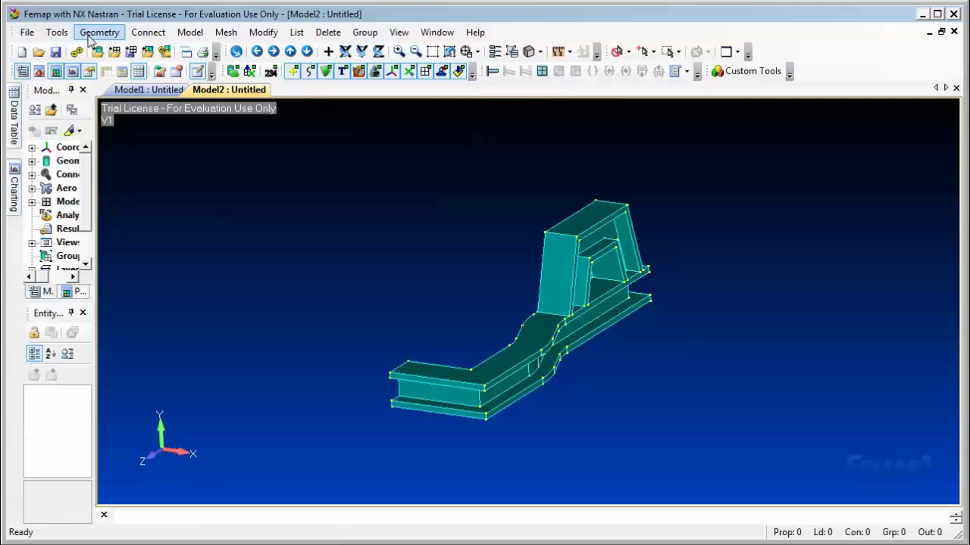
Define a Plate property titled Shell with thickness 0.1 and submit it.
left_click(189, 32)
left_click(219, 116)
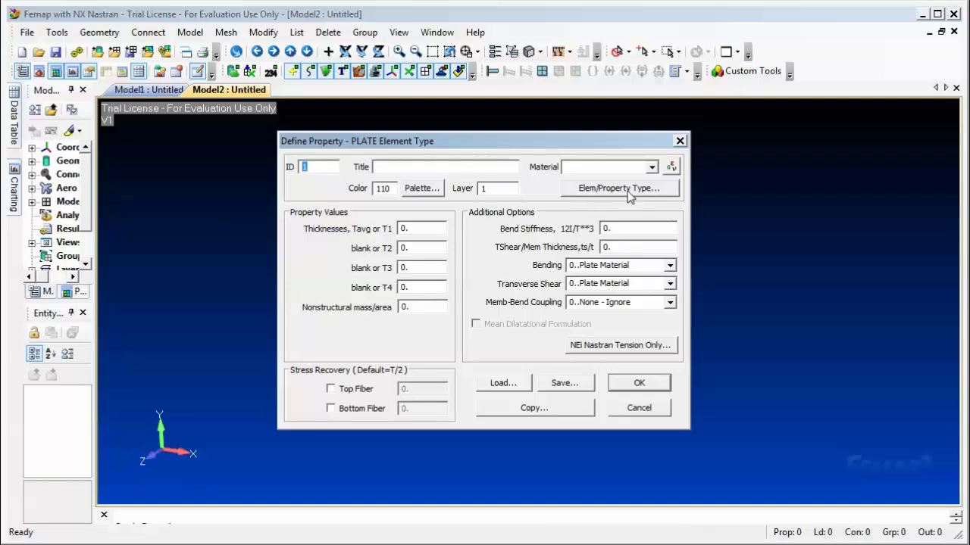
left_click(628, 194)
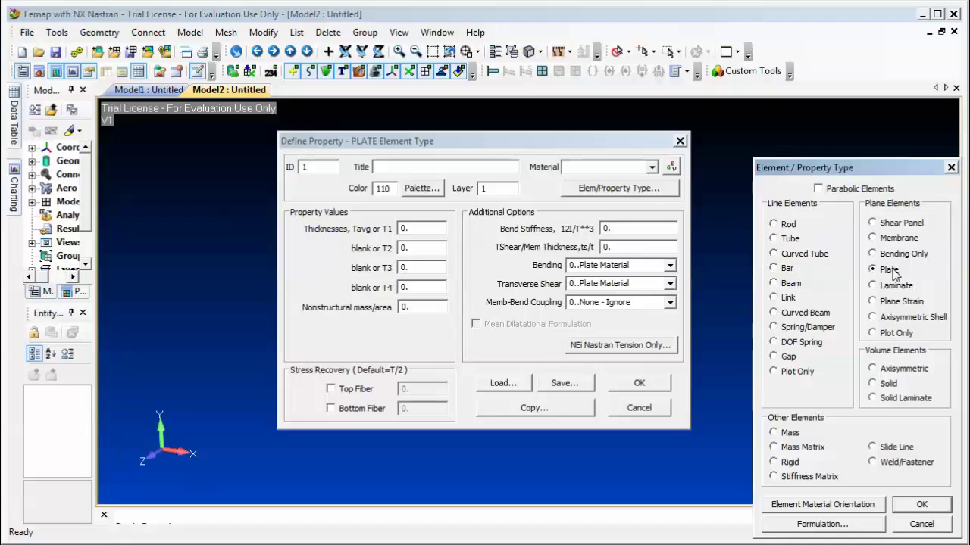
left_click(932, 508)
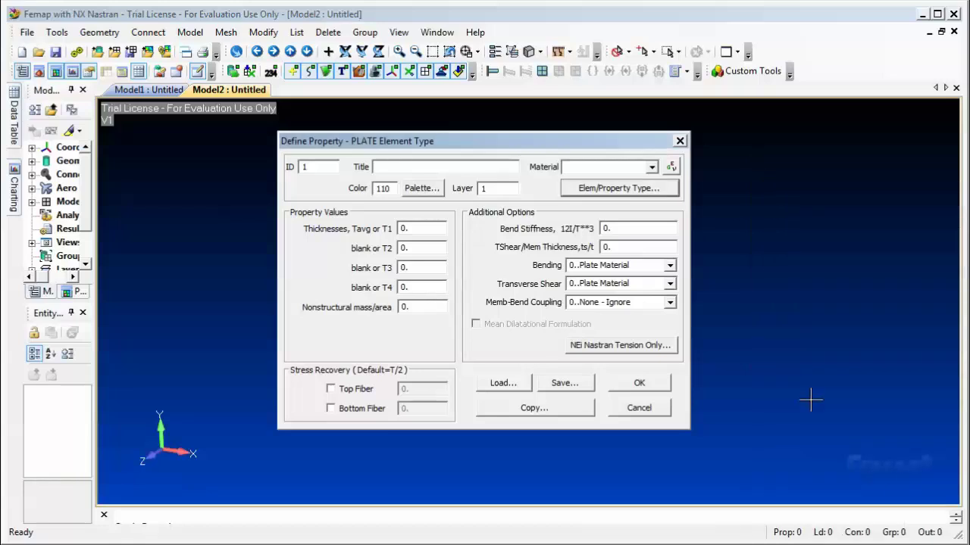
left_click(394, 167)
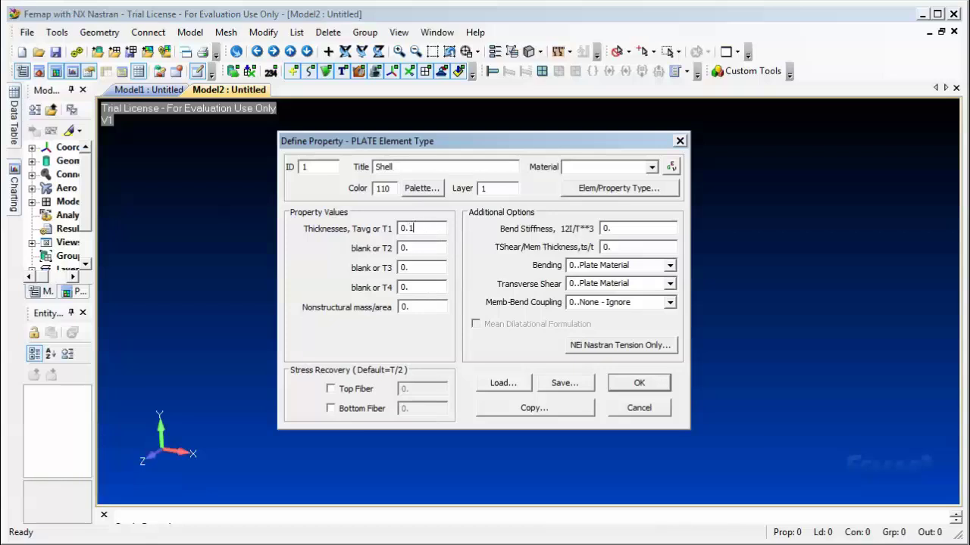
left_click(639, 383)
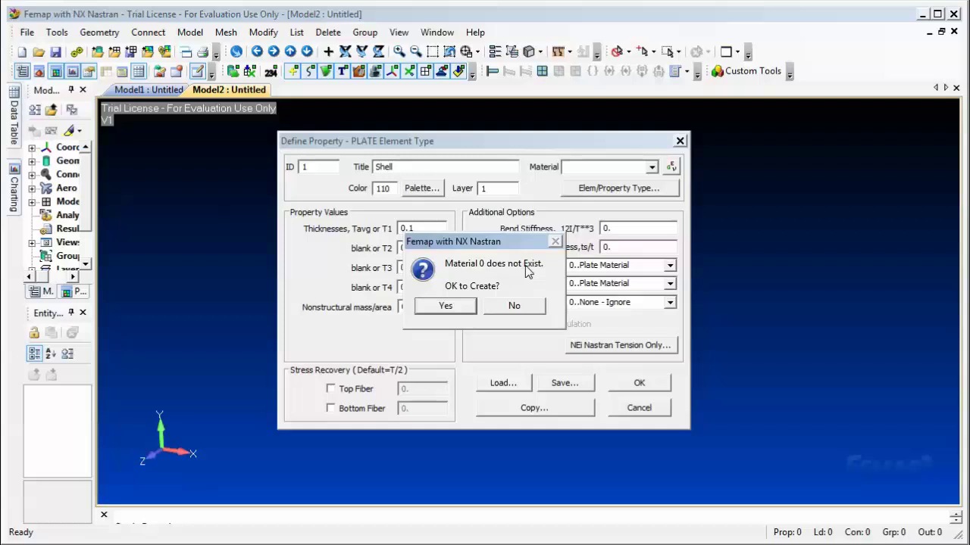
Create material 1 as library AISI 4340 Steel and finish the Shell property with it.
left_click(446, 306)
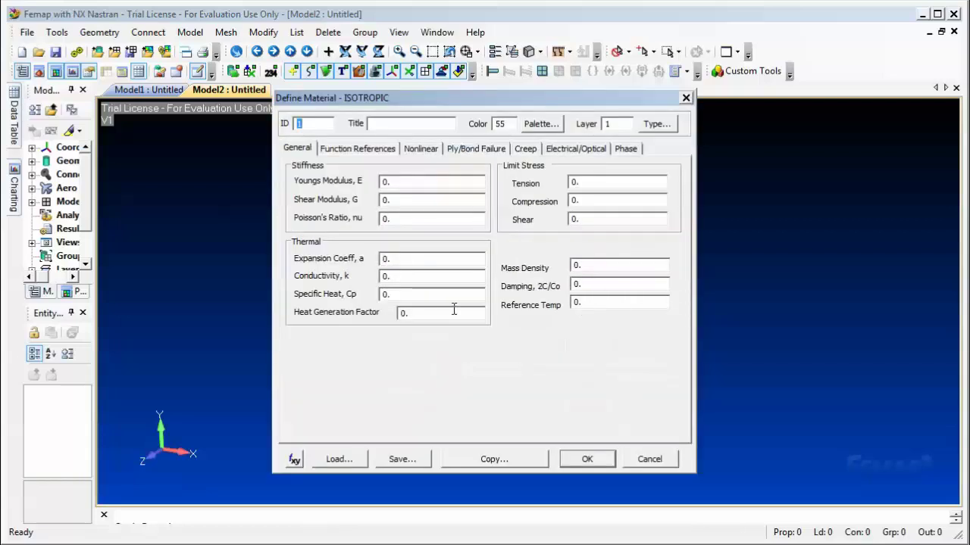
left_click(347, 459)
left_click(328, 179)
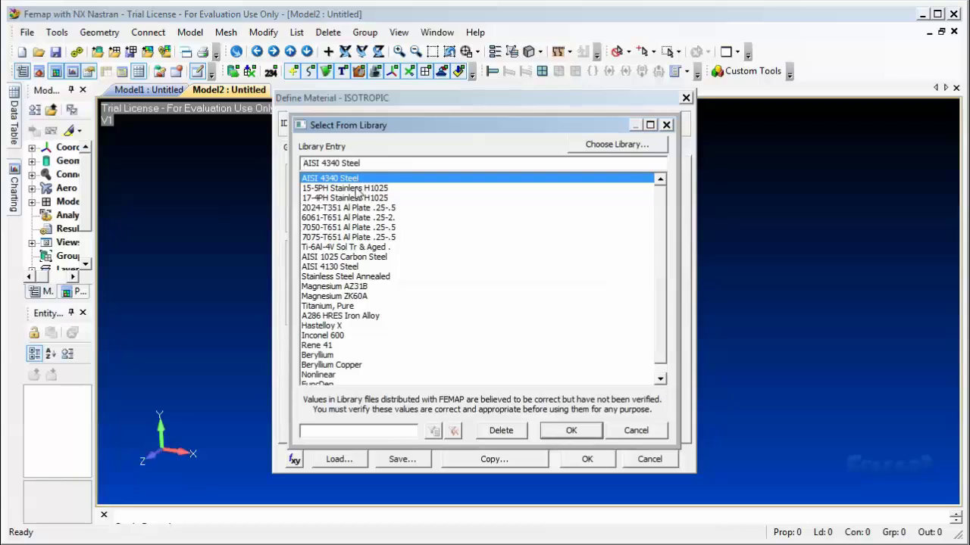
left_click(572, 431)
left_click(583, 459)
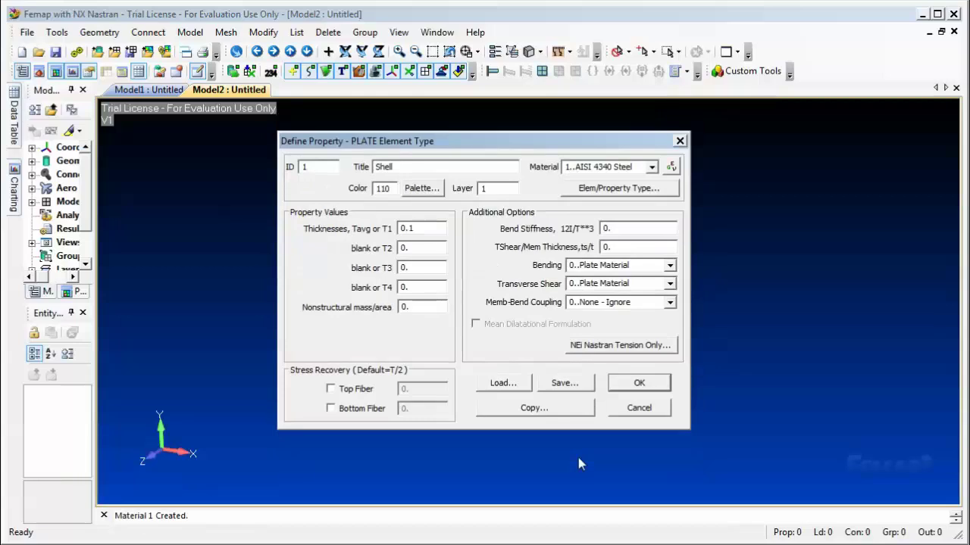
left_click(637, 382)
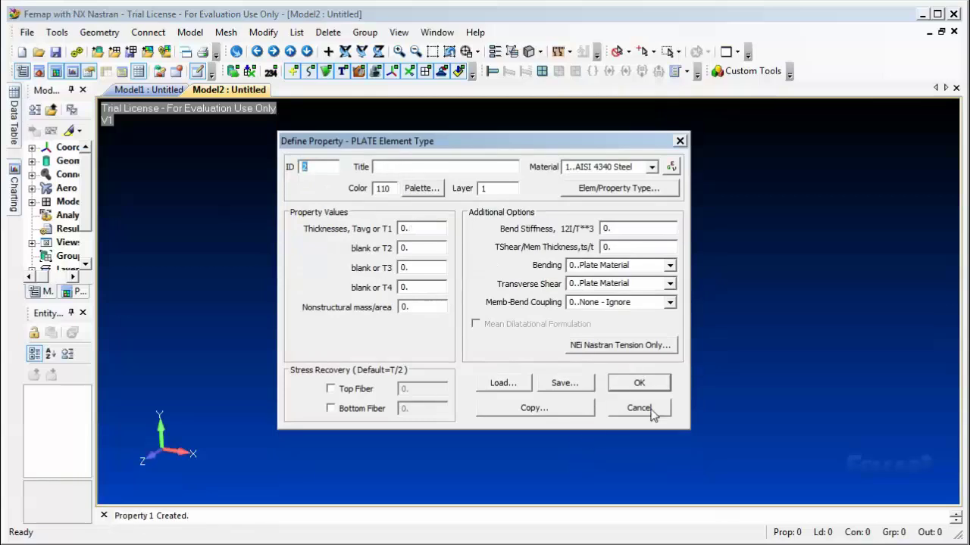
Close the property form and begin a boundary from floor edge curves 96, 94 and 90.
left_click(639, 409)
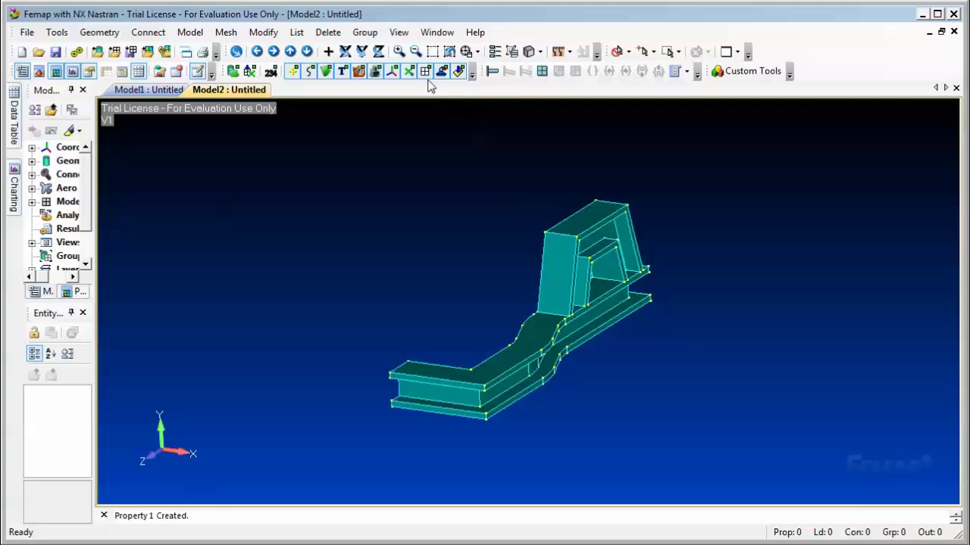
left_click(99, 32)
mouse_move(142, 175)
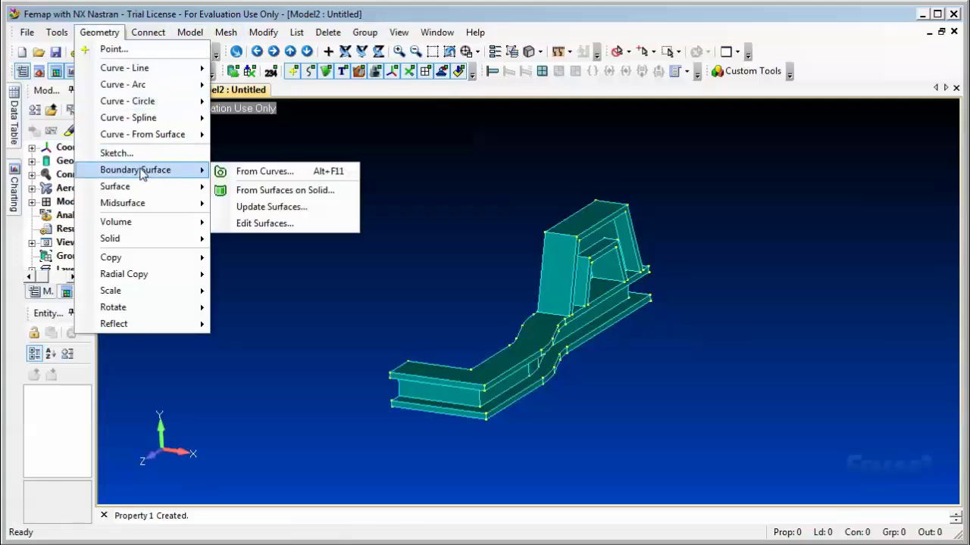
left_click(258, 172)
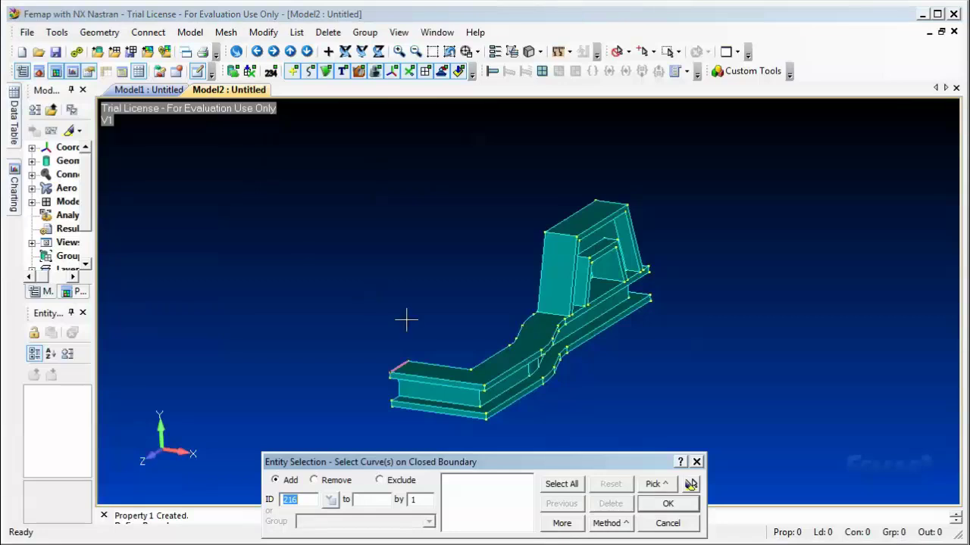
scroll(458, 388, "up", 1)
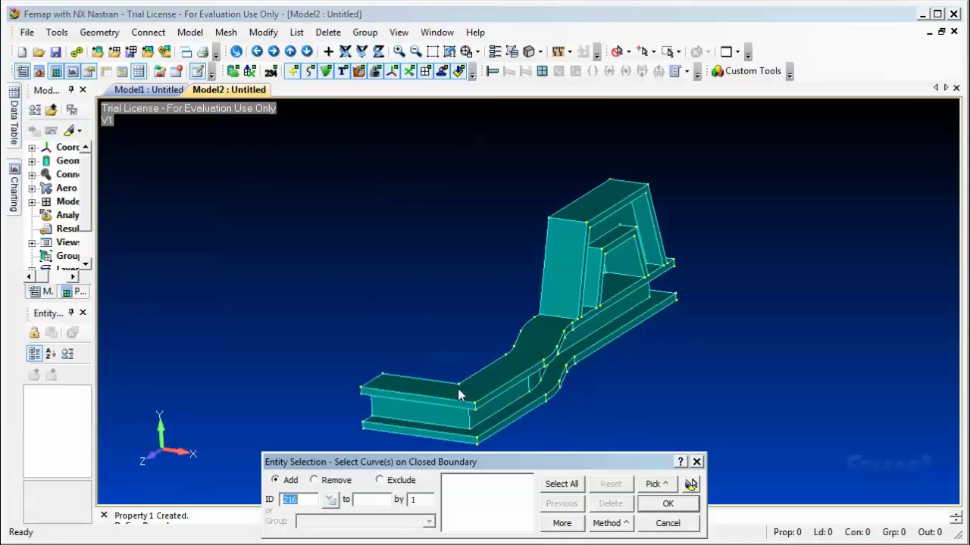
scroll(454, 399, "up", 1)
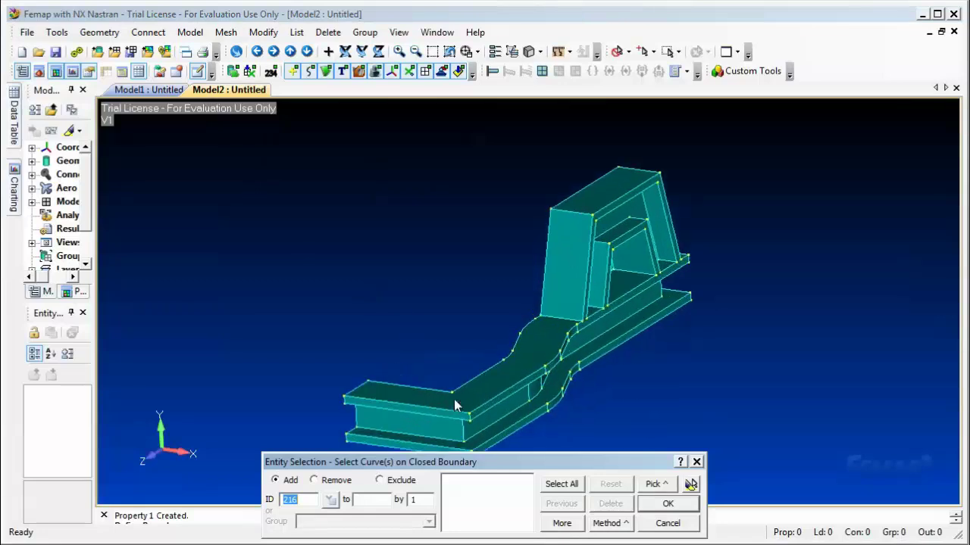
left_click(364, 399)
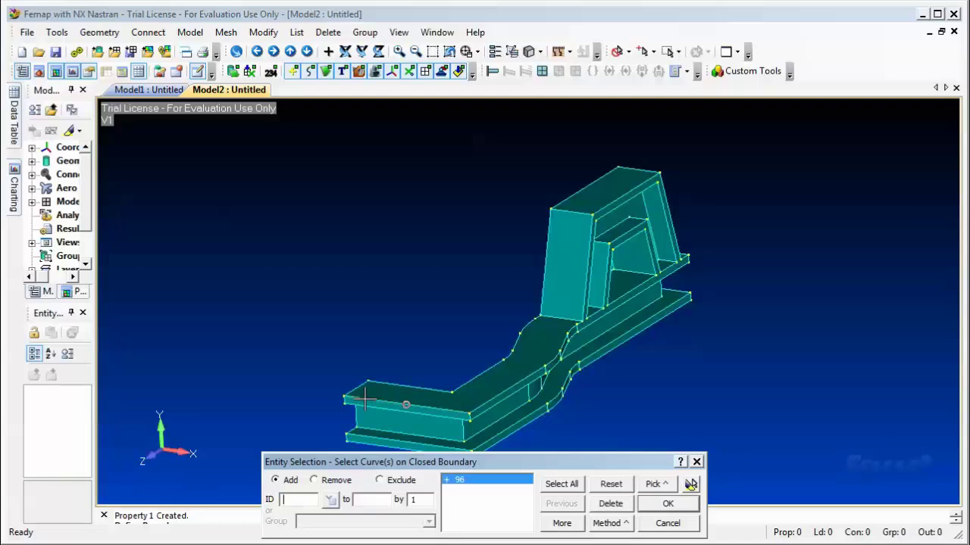
left_click(496, 394)
scroll(555, 375, "up", 1)
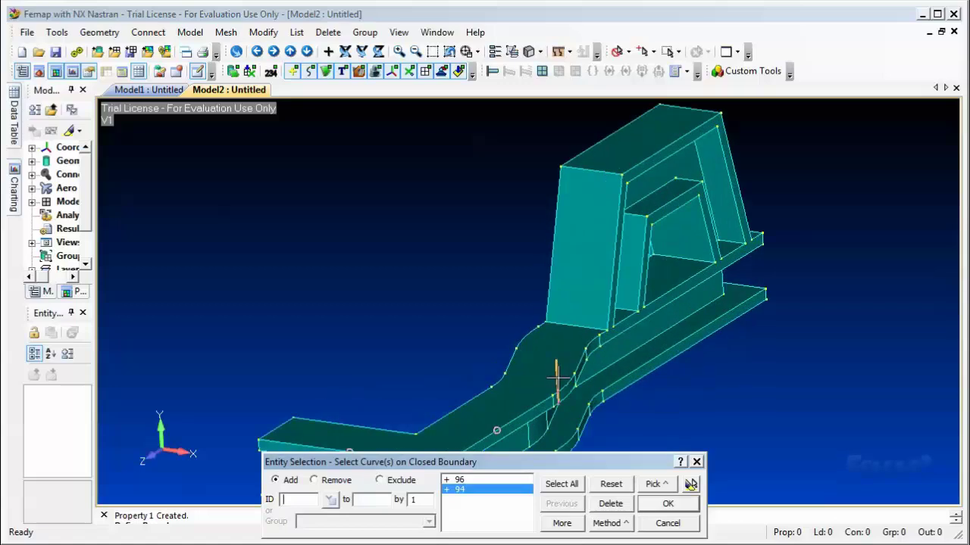
left_click(570, 378)
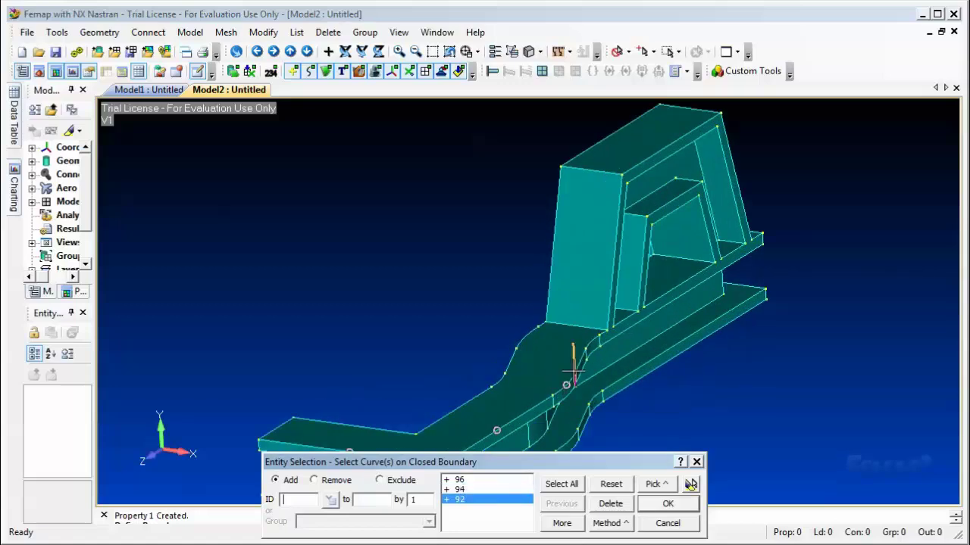
scroll(578, 371, "up", 1)
left_click(597, 381)
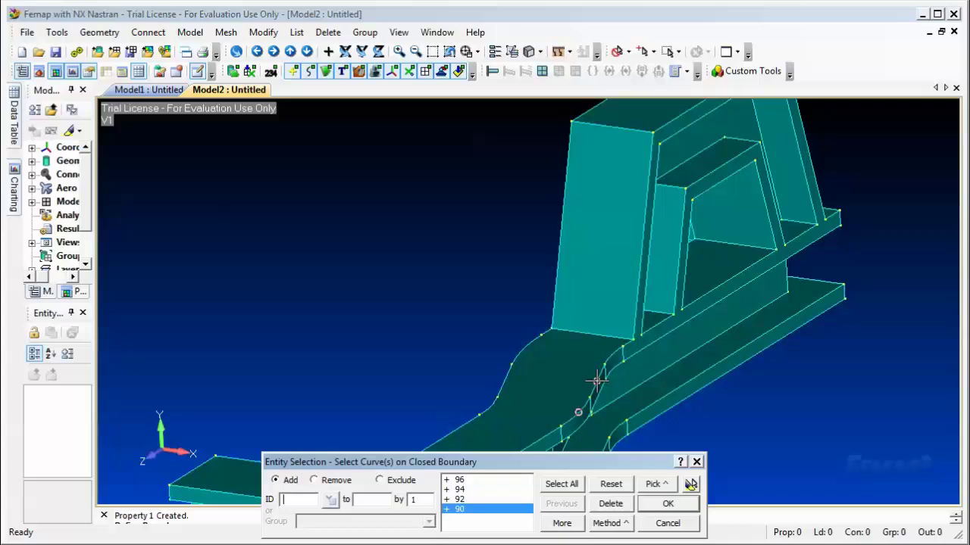
Pick the remaining floor outline and flange curves to close the loop, creating Boundary 76.
left_click(612, 352)
left_click(523, 344)
scroll(520, 345, "down", 2)
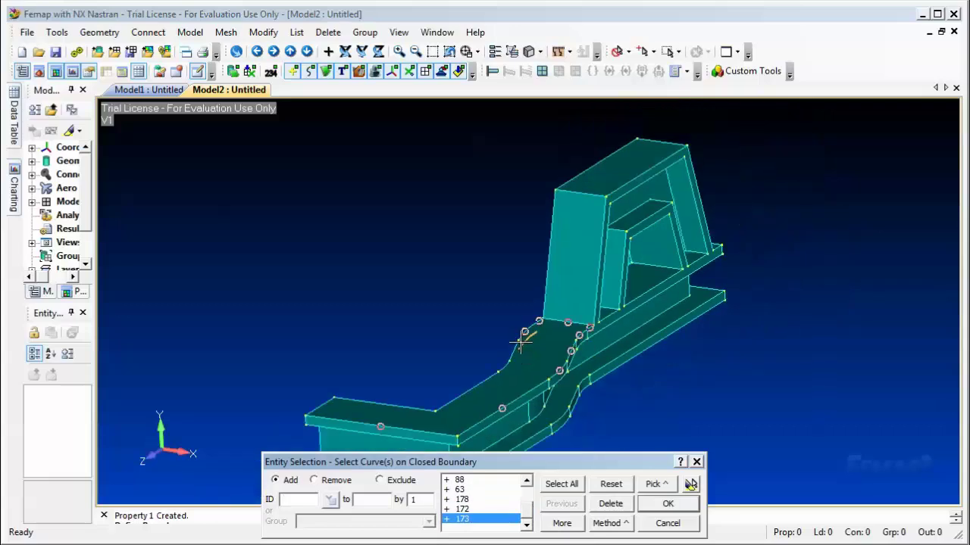
left_click(513, 350)
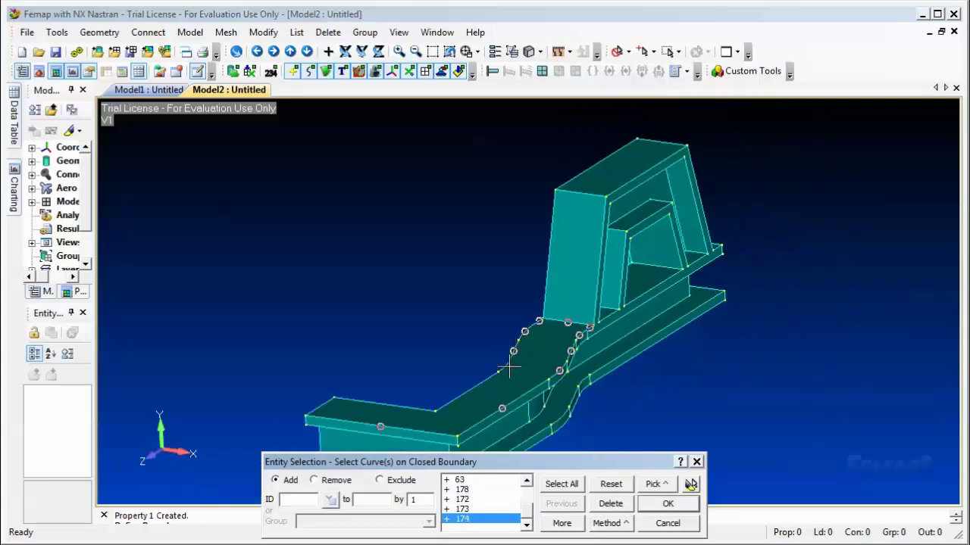
left_click(504, 367)
left_click(468, 390)
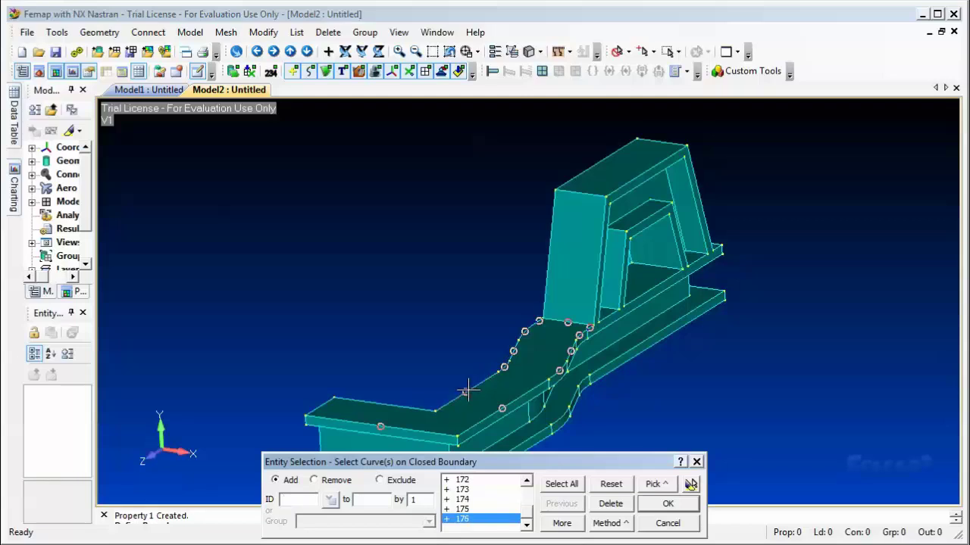
left_click(384, 405)
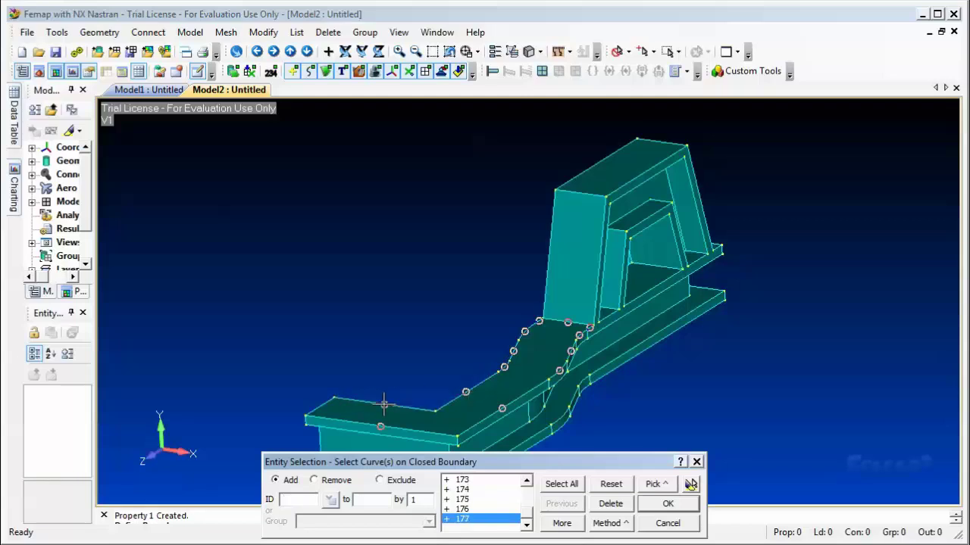
left_click(321, 406)
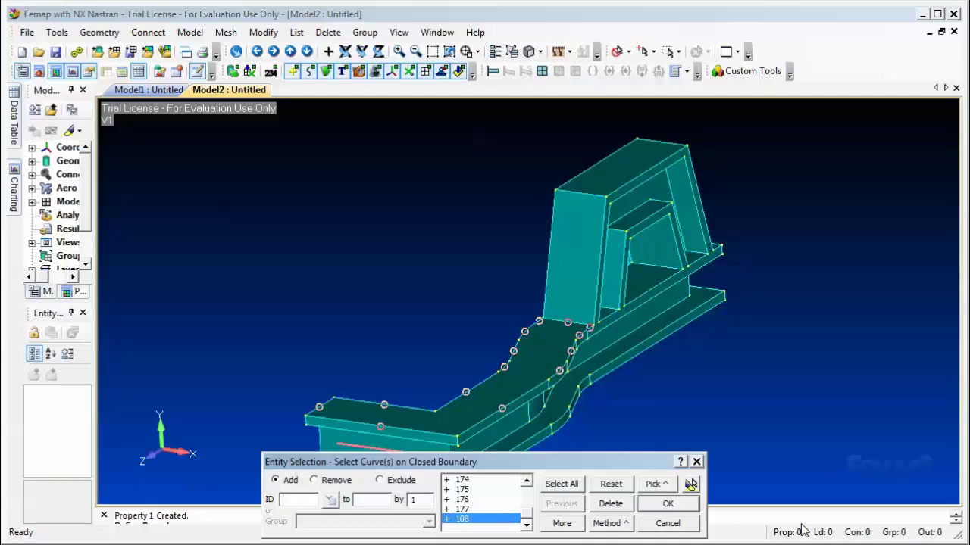
left_click(660, 504)
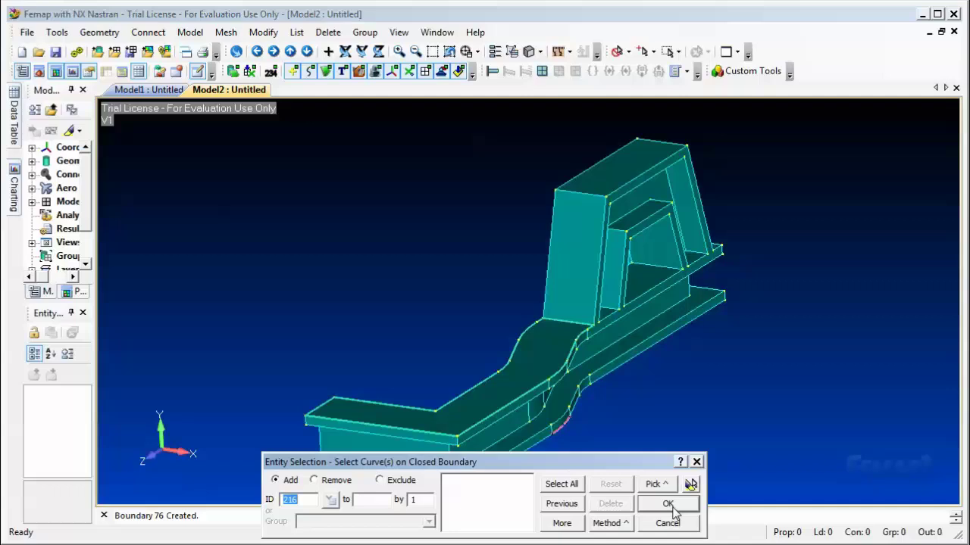
Create Boundary 77 from wall curves 178, 62, 170 and 171, then stop picking.
left_click(570, 323)
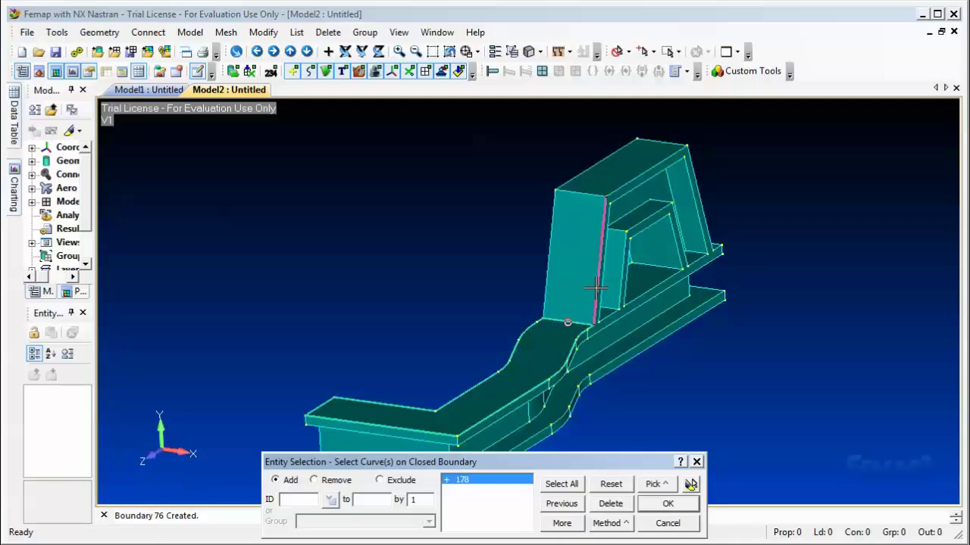
left_click(600, 261)
left_click(584, 195)
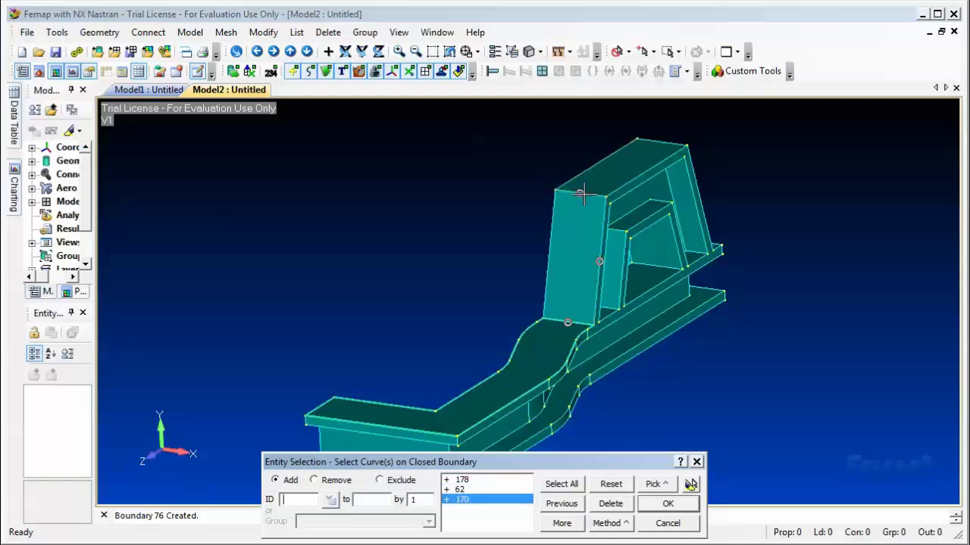
left_click(552, 226)
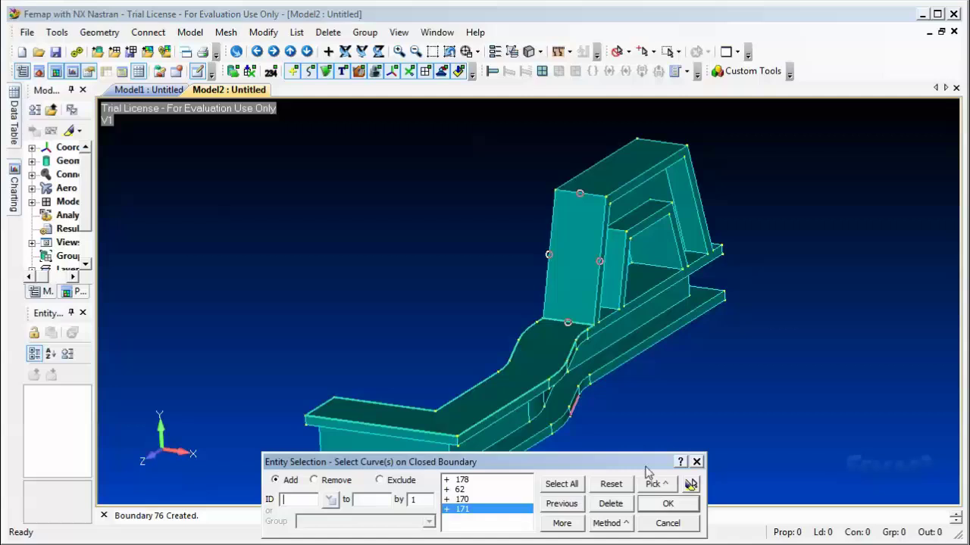
left_click(668, 504)
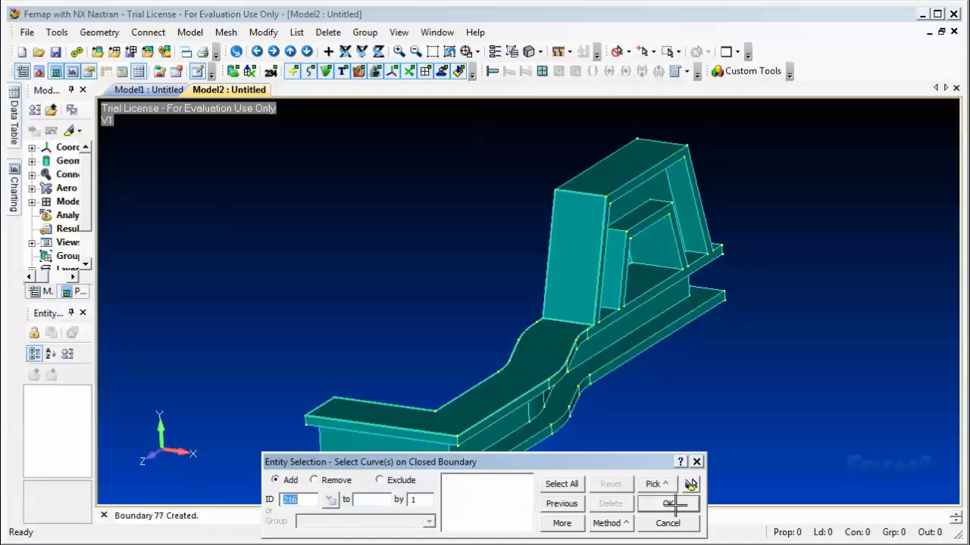
left_click(668, 523)
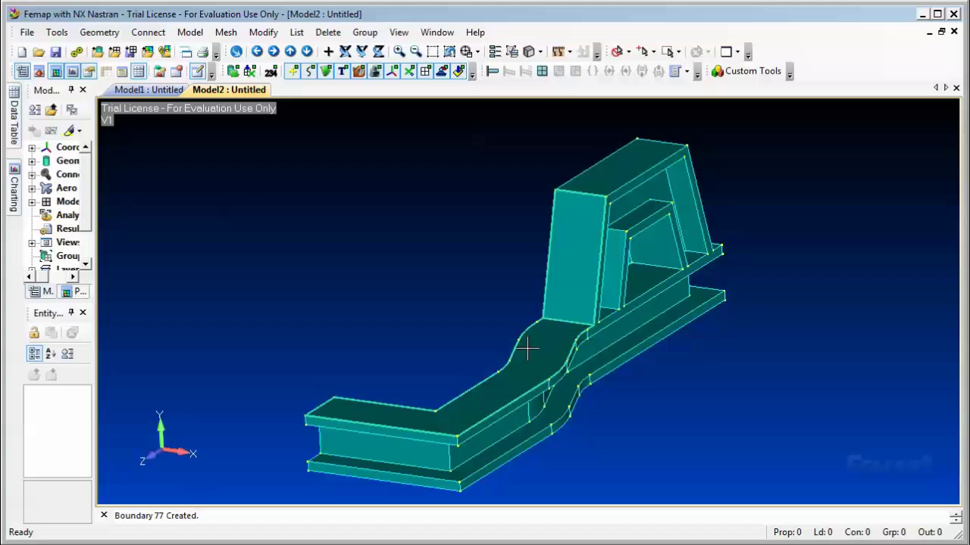
Assign a 0.3 mesh element size to all surfaces.
left_click(227, 34)
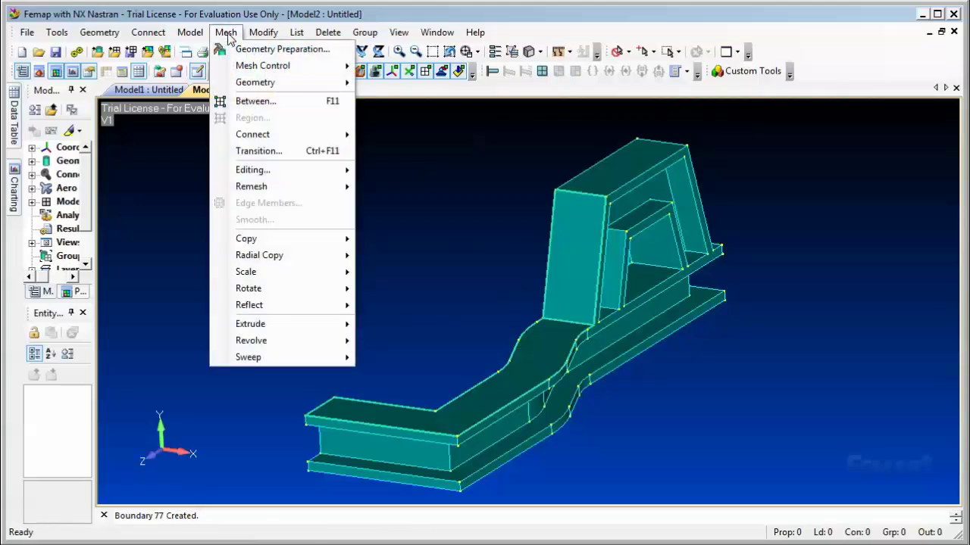
mouse_move(262, 66)
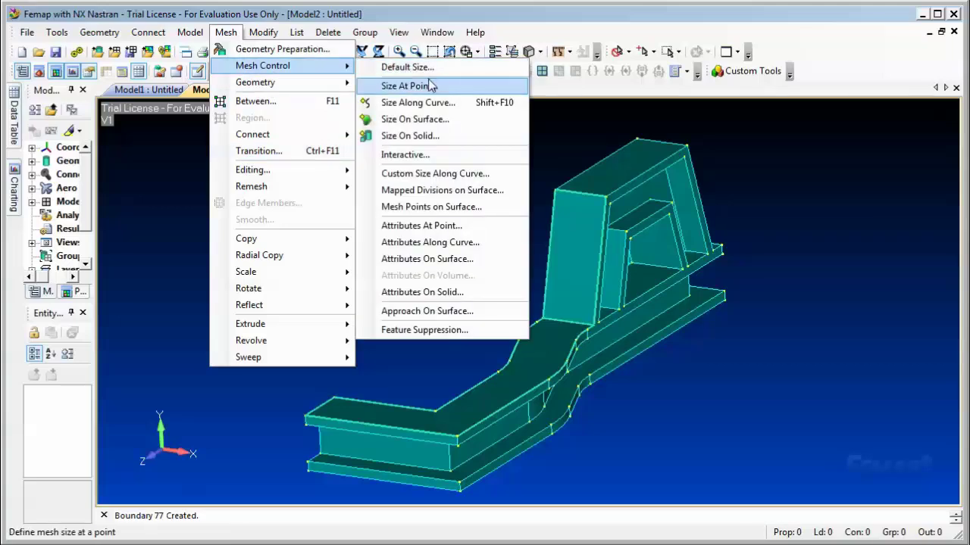
left_click(427, 119)
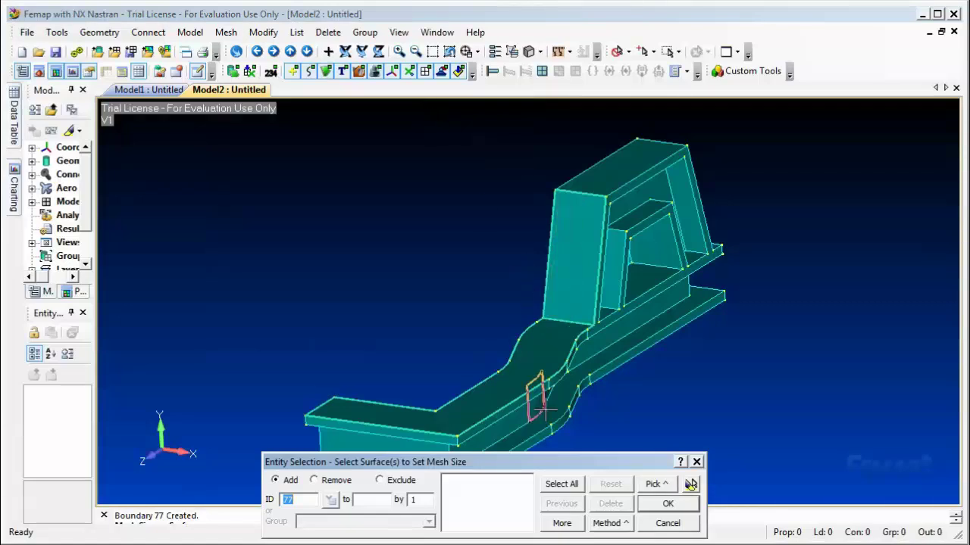
left_click(570, 486)
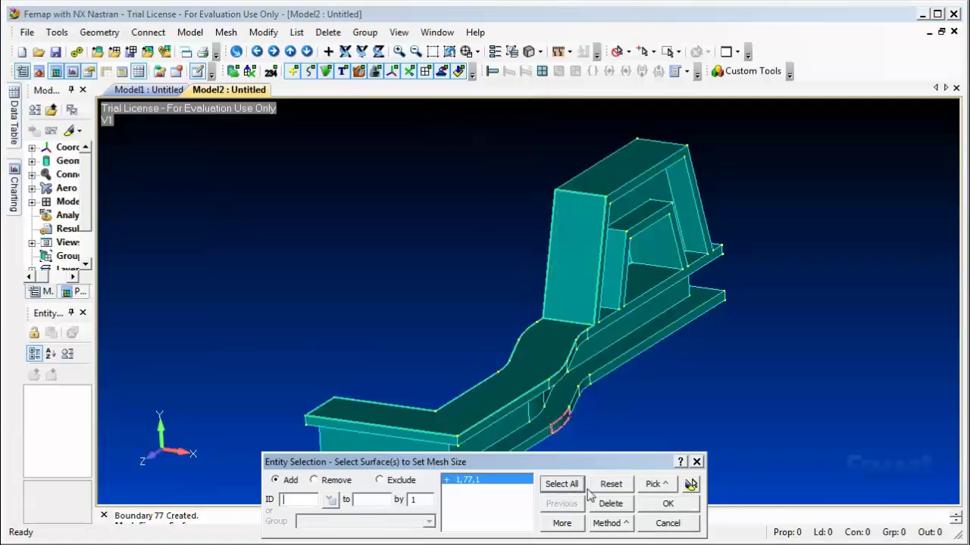
left_click(649, 504)
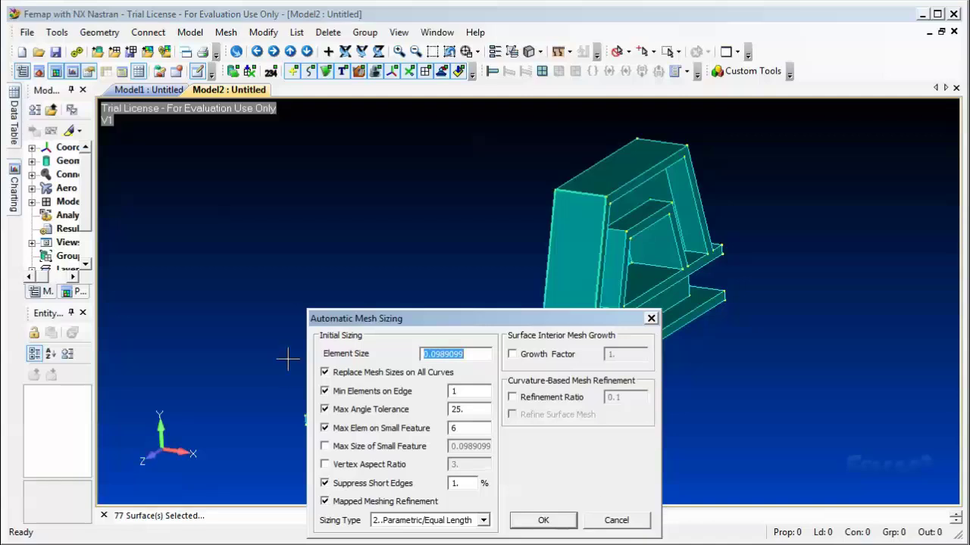
type("0.3")
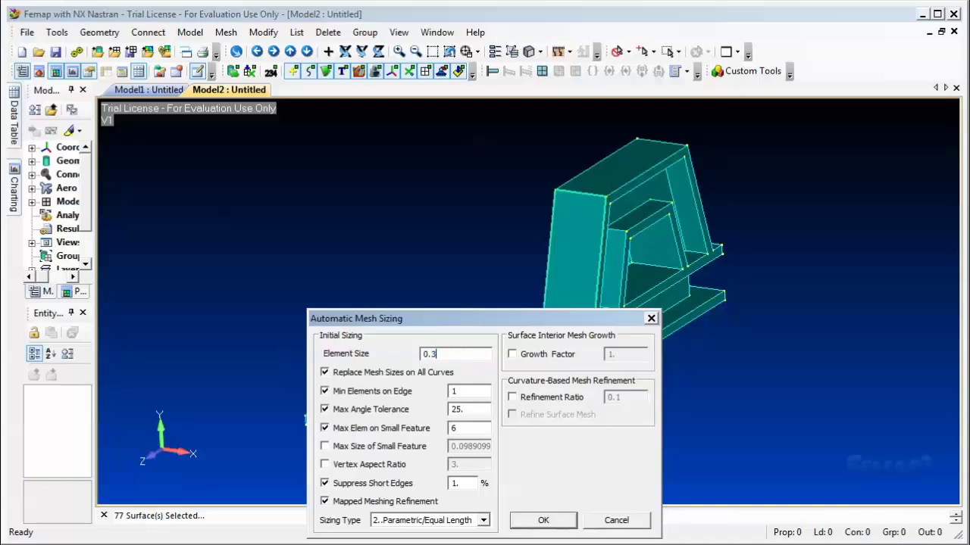
left_click(565, 523)
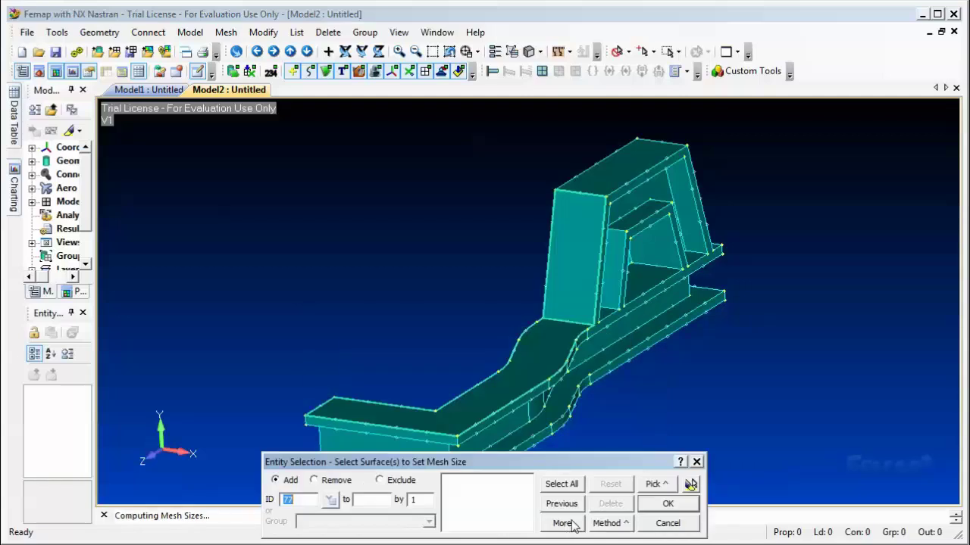
left_click(669, 524)
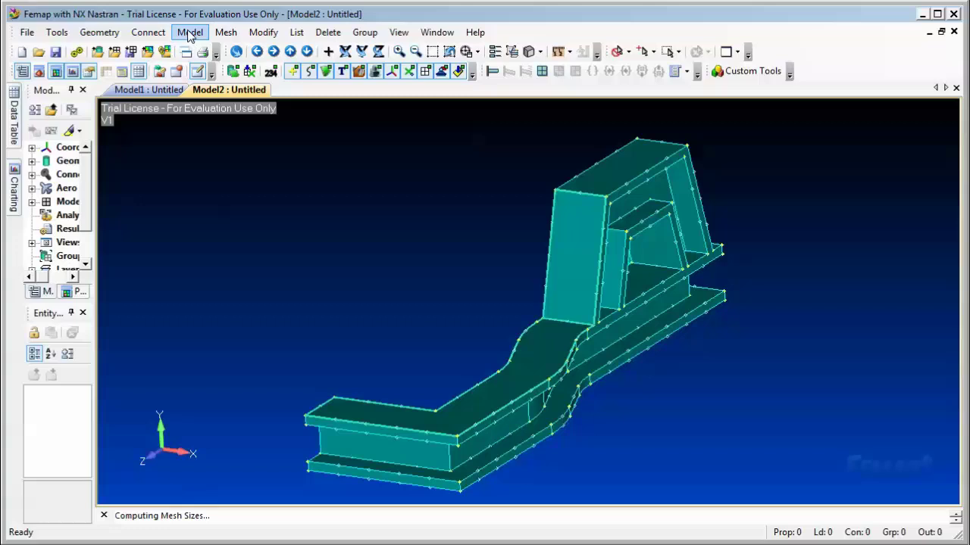
Mesh the floor surface with property 1..Shell and Connect Edge Nodes off, giving 41 nodes.
left_click(226, 31)
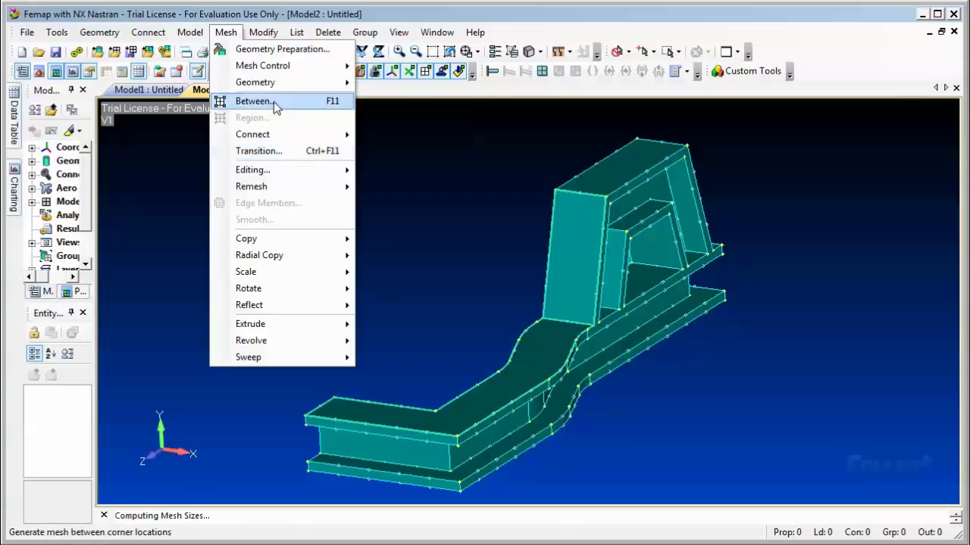
mouse_move(276, 82)
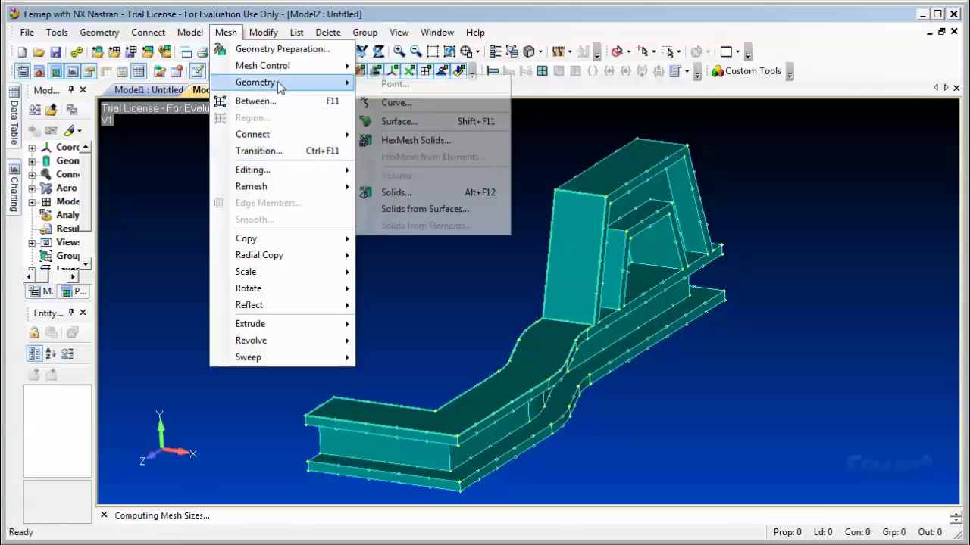
left_click(400, 123)
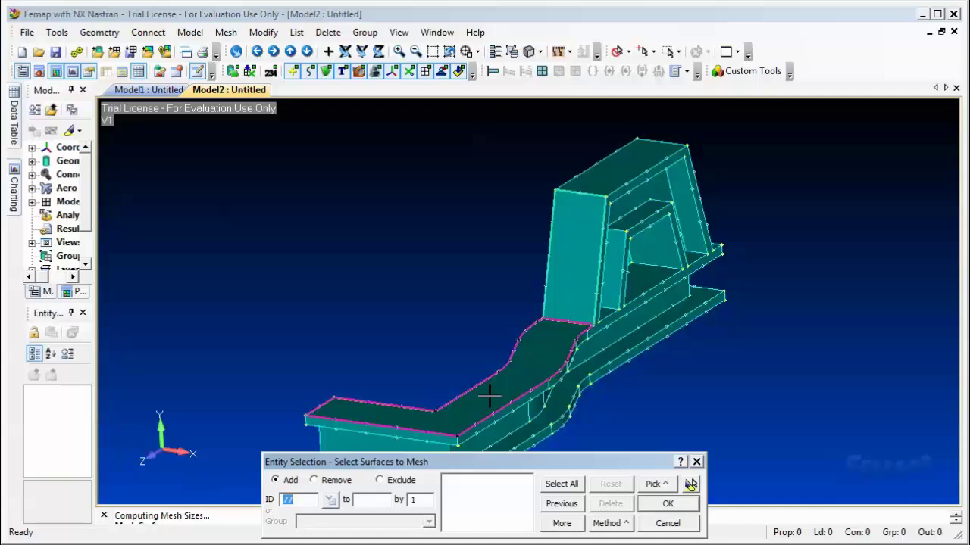
left_click(489, 394)
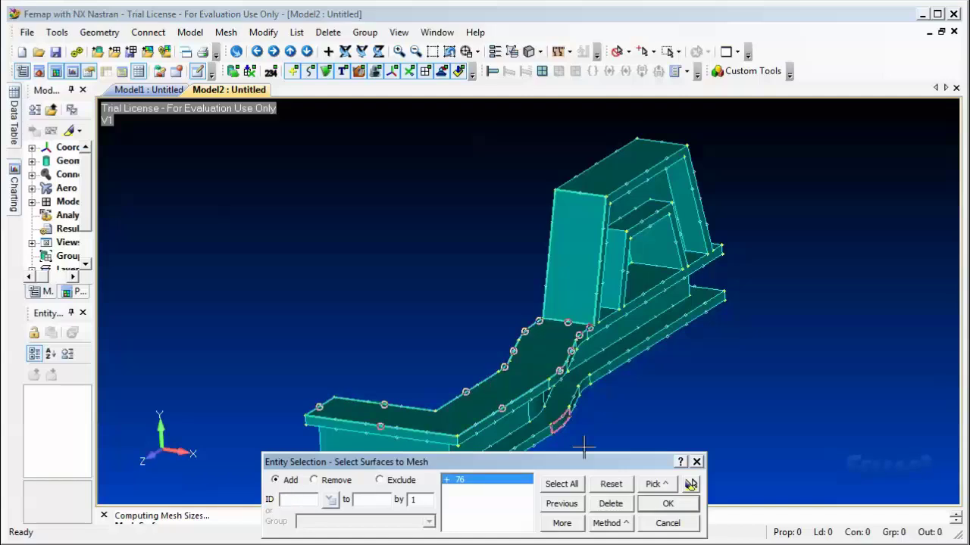
left_click(656, 510)
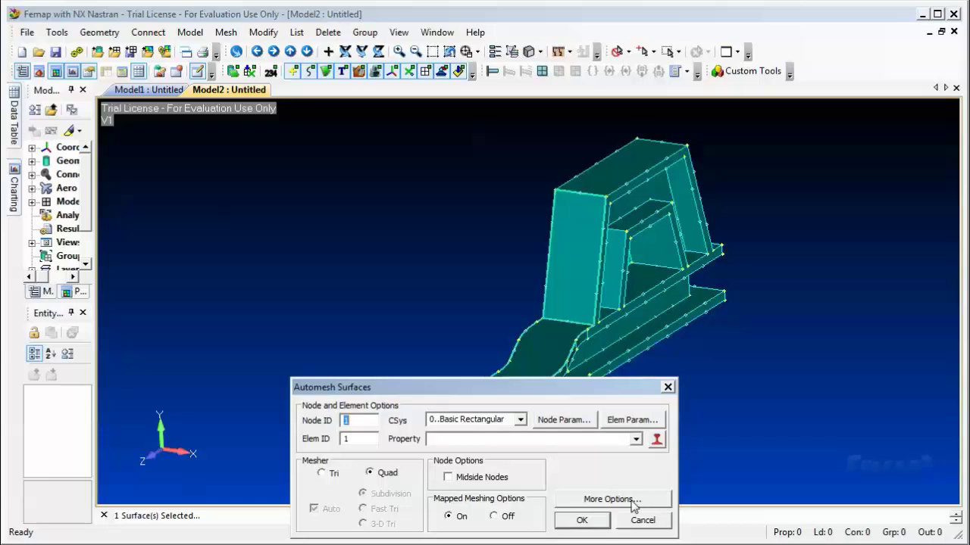
left_click(634, 503)
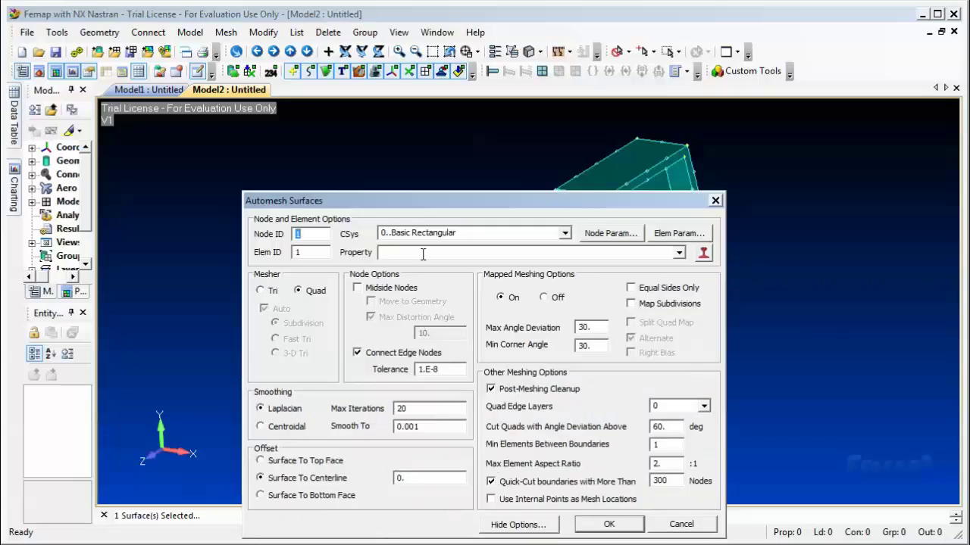
left_click(680, 254)
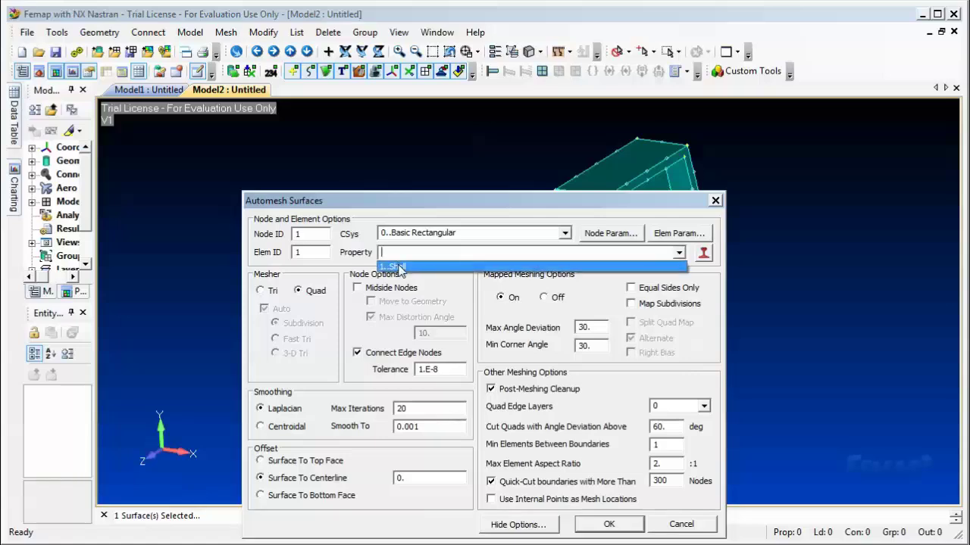
left_click(399, 268)
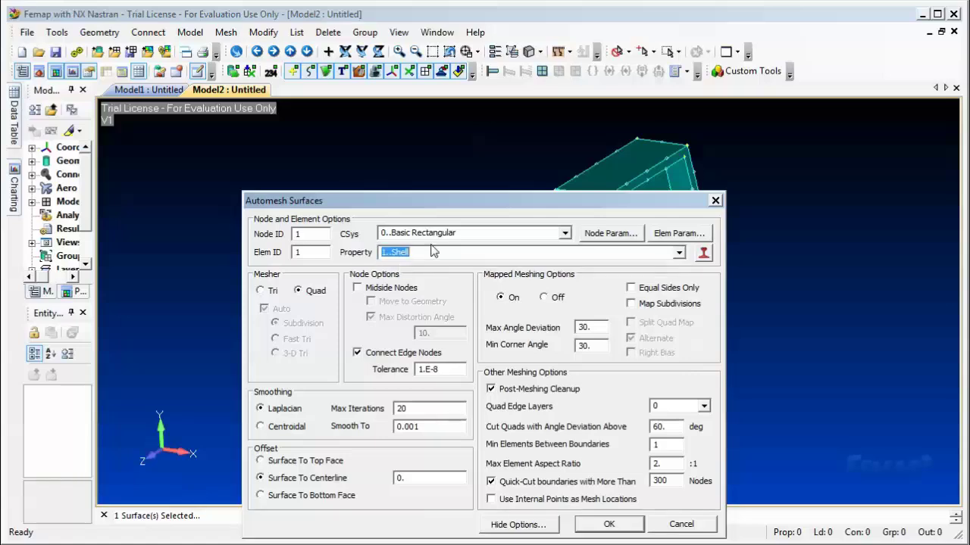
left_click(379, 359)
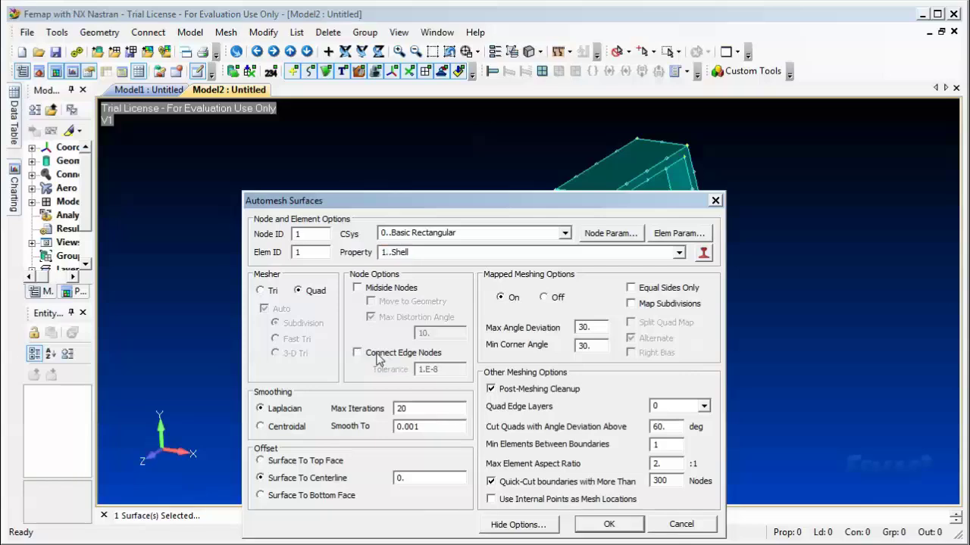
left_click(610, 524)
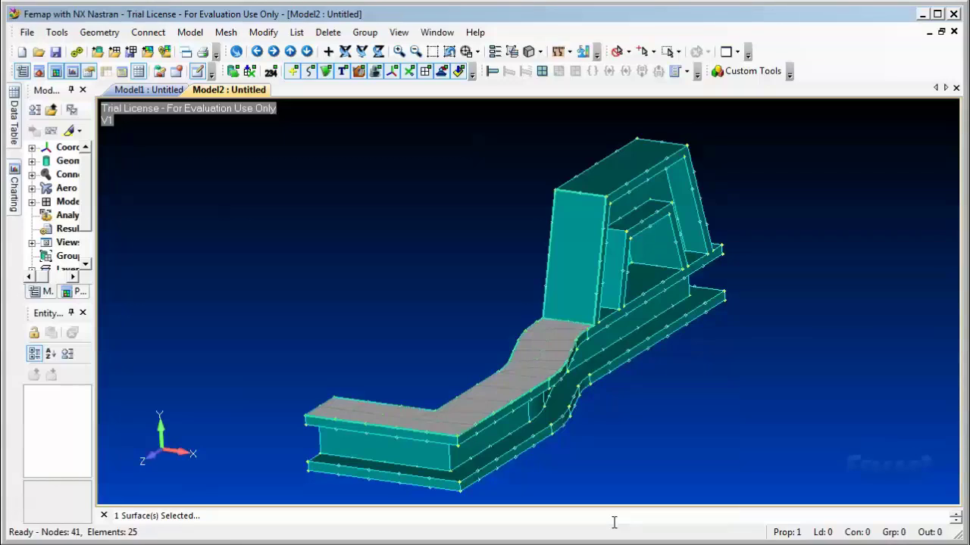
Mesh the upright wall surface with Shell quads, reaching 56 nodes and 33 elements.
left_click(226, 33)
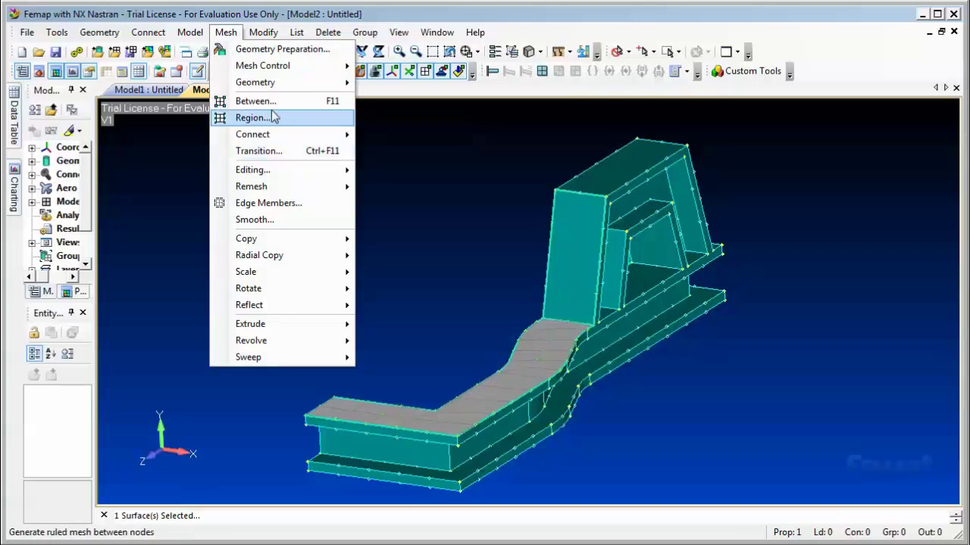
mouse_move(282, 91)
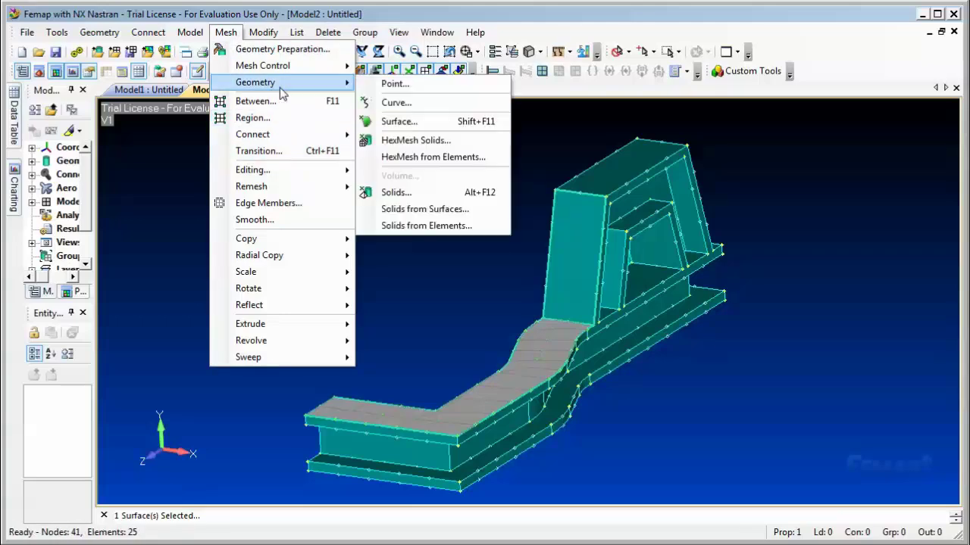
left_click(400, 122)
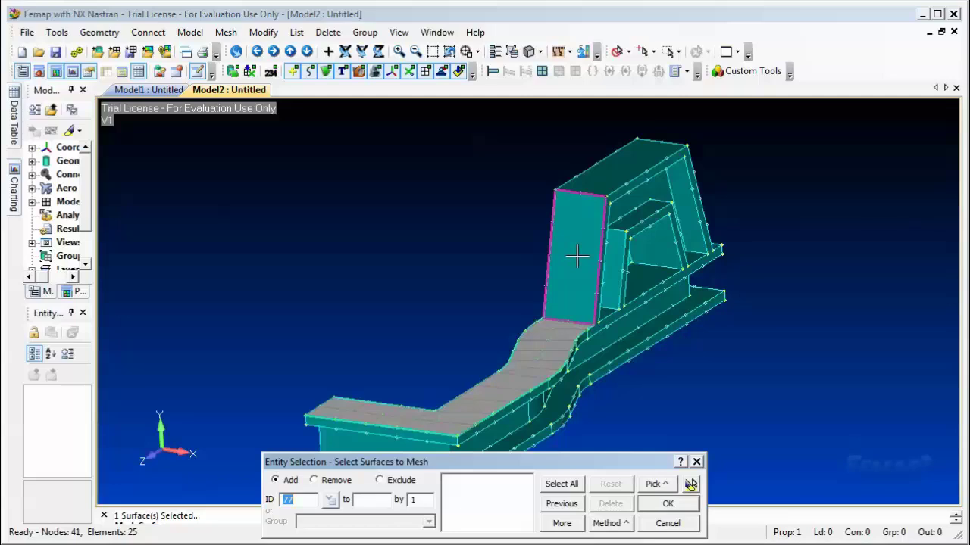
left_click(577, 256)
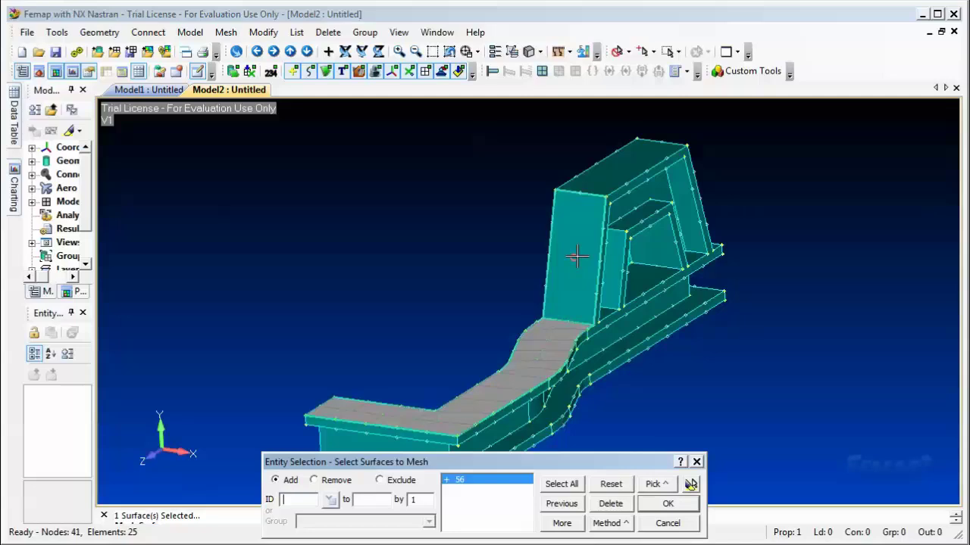
left_click(656, 504)
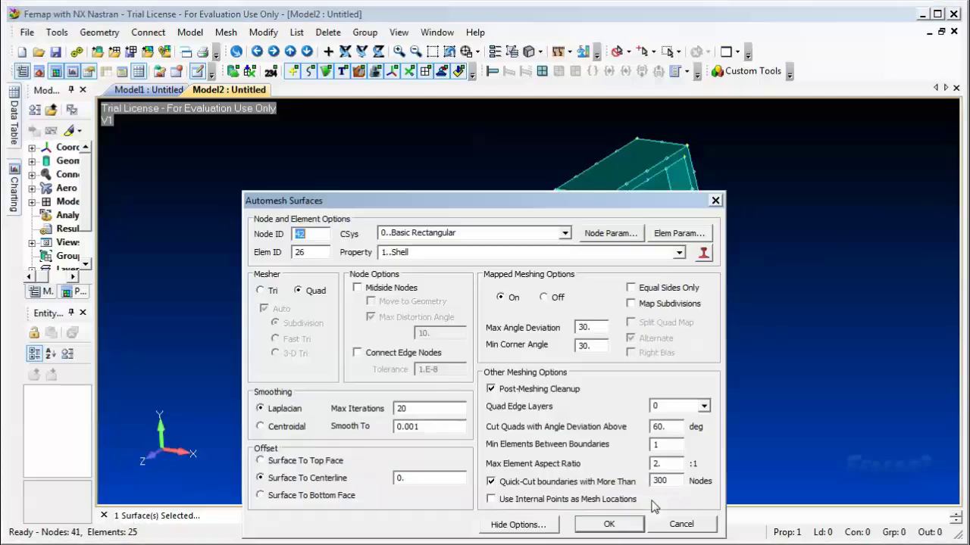
left_click(610, 525)
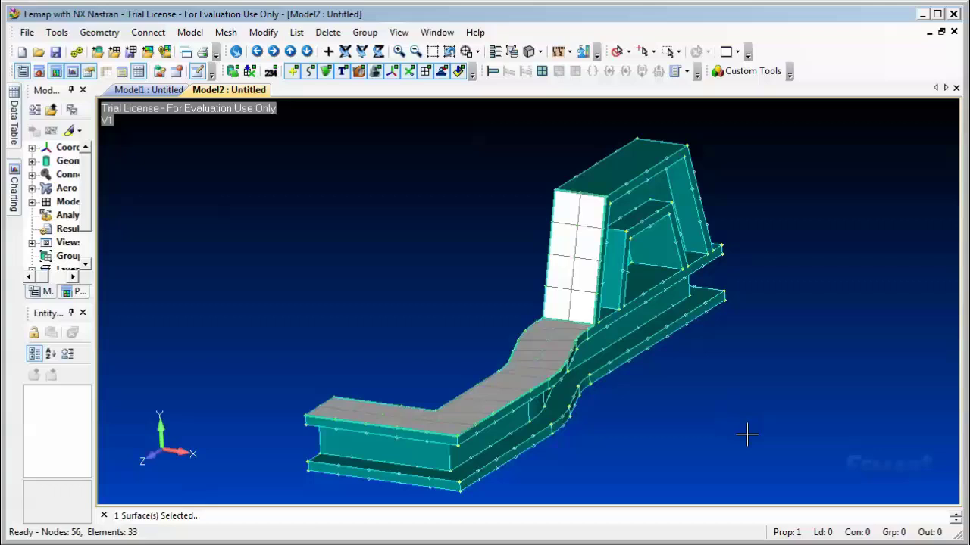
Set the view's Model Style to Free Edge, then bring up the Tools > Check menu.
left_click(399, 33)
left_click(413, 116)
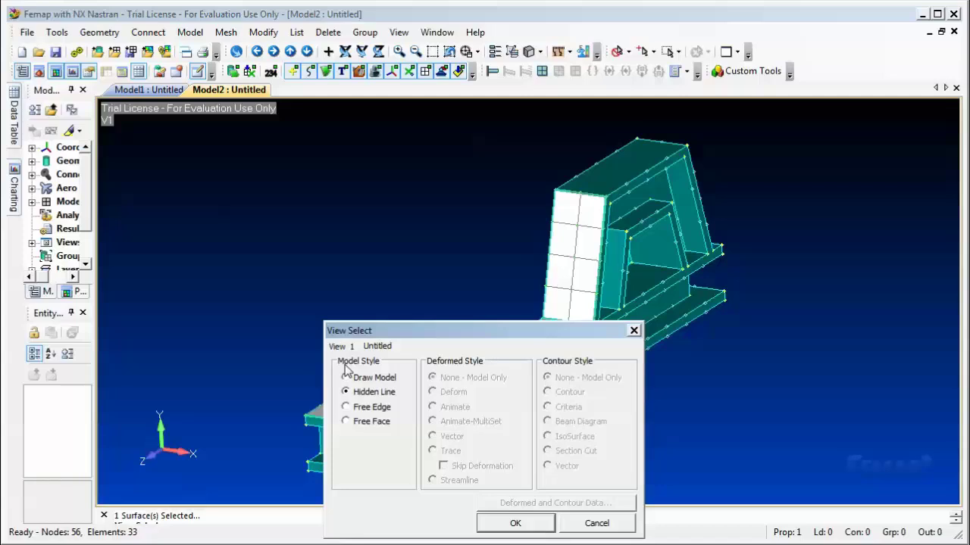
left_click(362, 410)
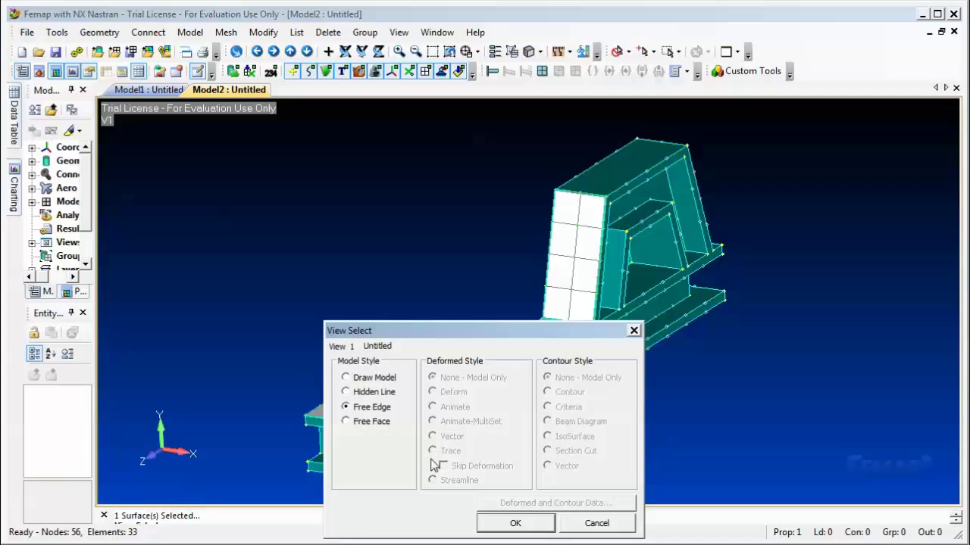
left_click(520, 525)
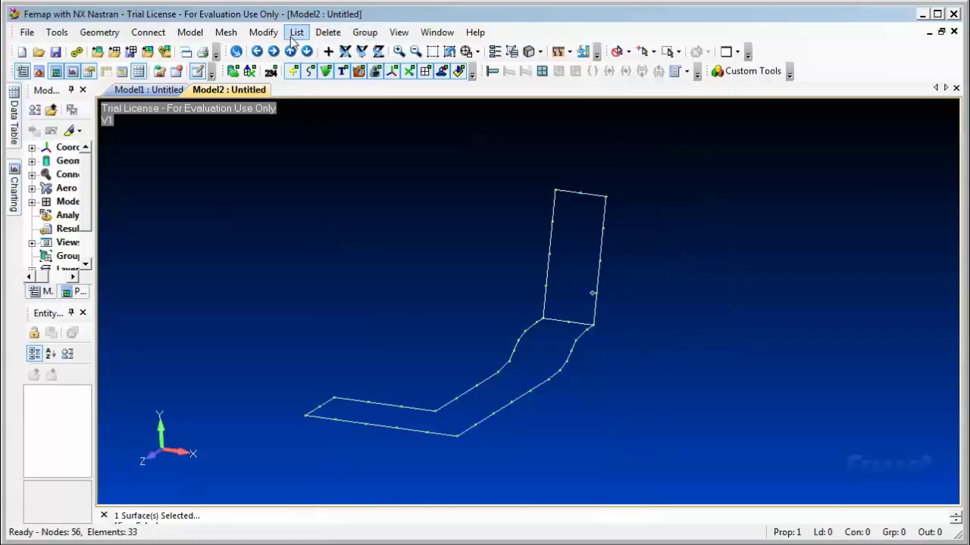
left_click(56, 32)
mouse_move(146, 429)
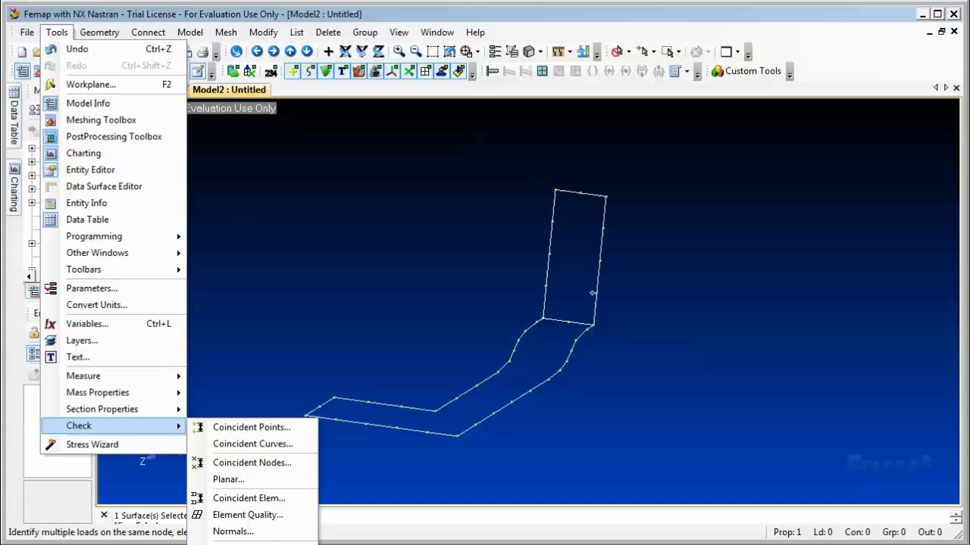
Merge the 3 coincident nodes across all nodes, leaving 53 nodes, and regenerate the view.
left_click(256, 462)
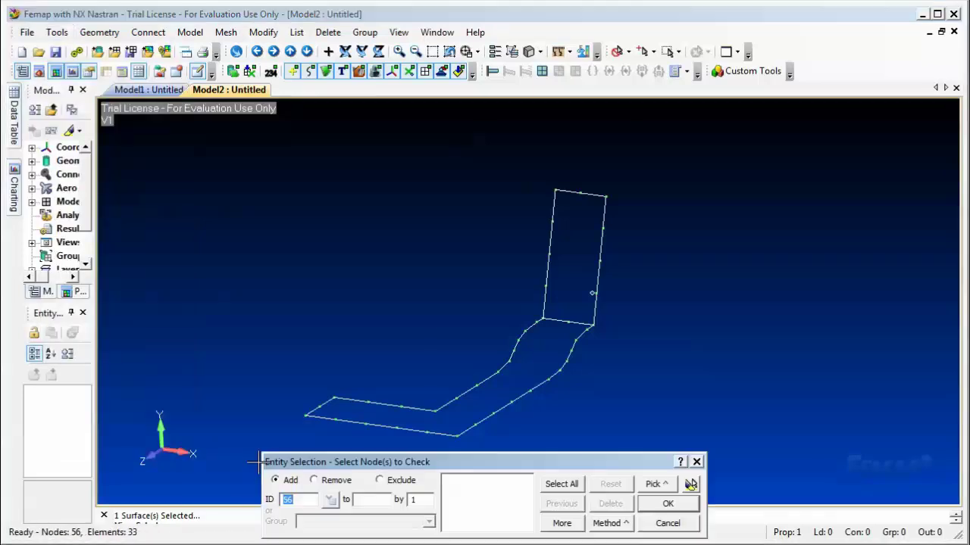
left_click(553, 489)
left_click(667, 505)
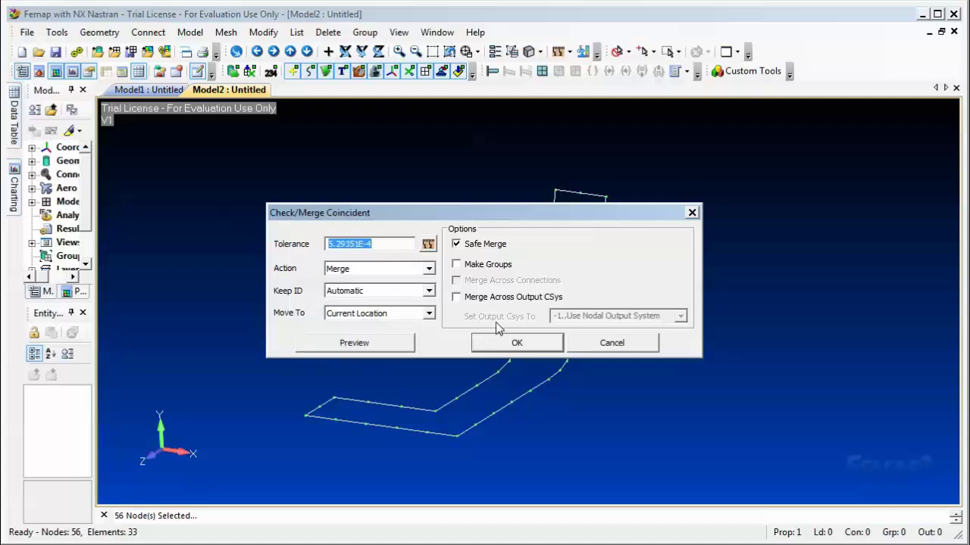
left_click(517, 343)
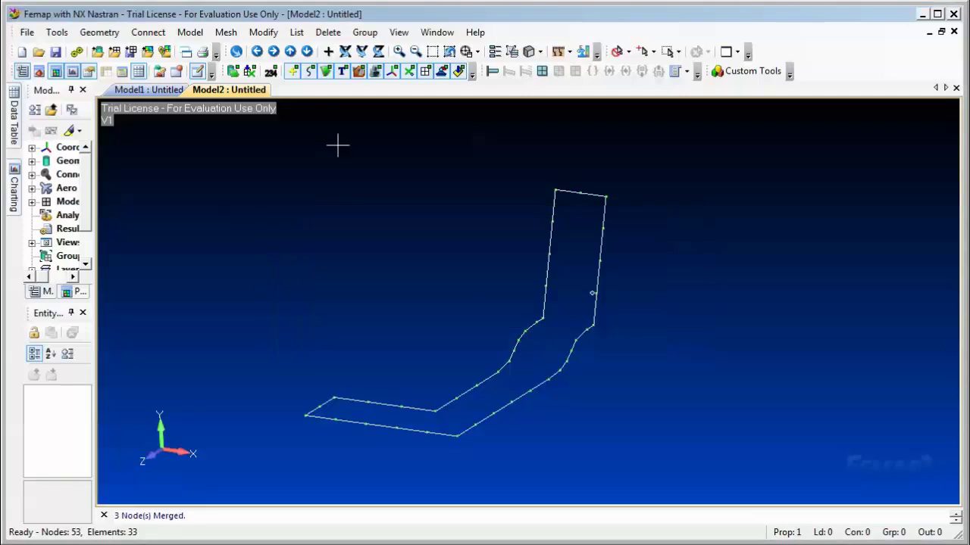
left_click(438, 33)
left_click(464, 189)
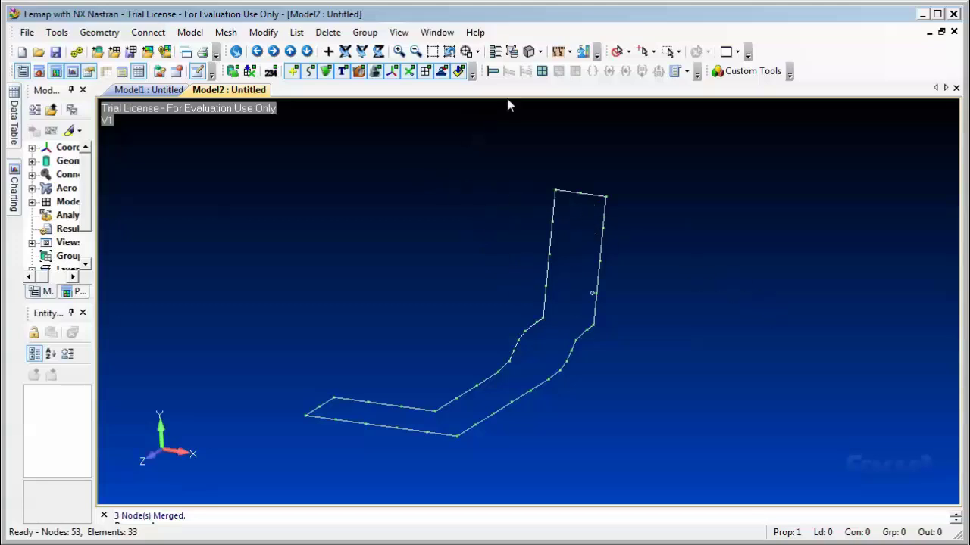
Set the view's Model Style to Draw Model to show the full shaded frame.
left_click(398, 33)
key("F5")
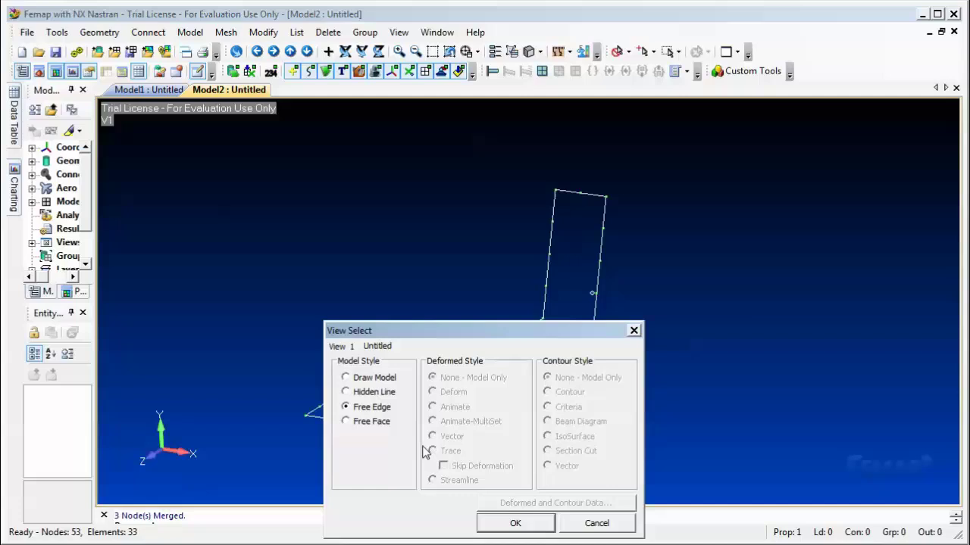
left_click(374, 380)
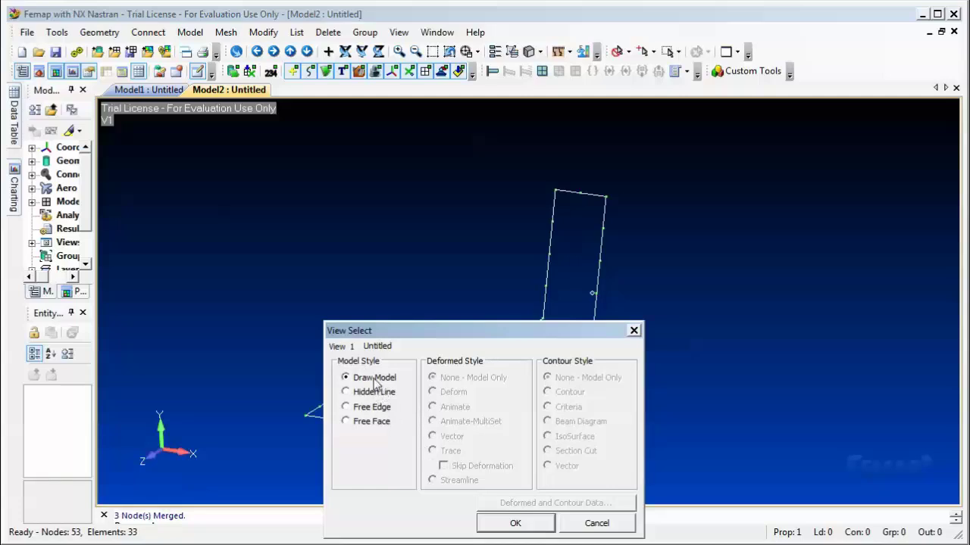
left_click(514, 523)
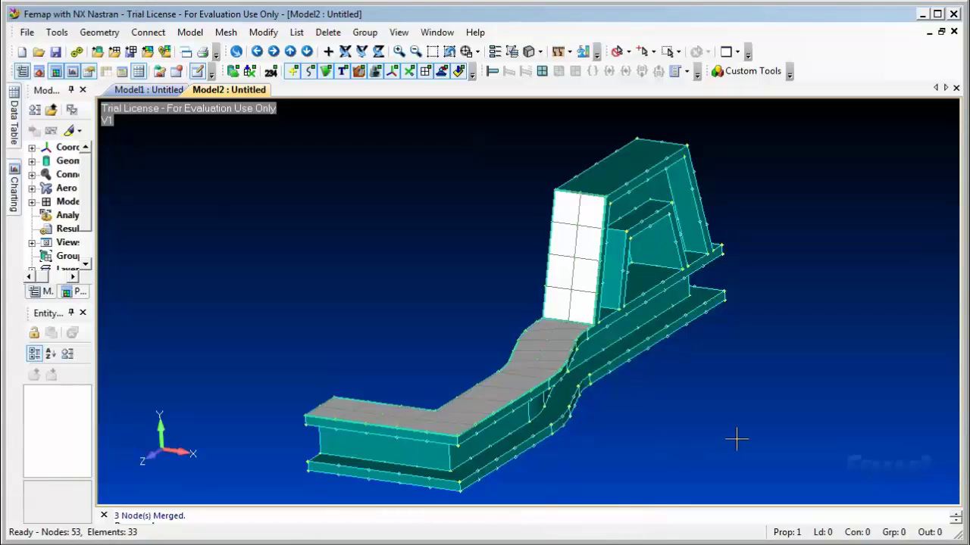
Rotate the model to inspect the joined floor and wall meshes from other angles.
mouse_move(764, 439)
middle_mouse_down()
mouse_move(764, 431)
mouse_move(739, 439)
mouse_move(703, 424)
mouse_move(745, 427)
mouse_move(716, 417)
mouse_move(709, 431)
mouse_move(742, 435)
middle_mouse_up()
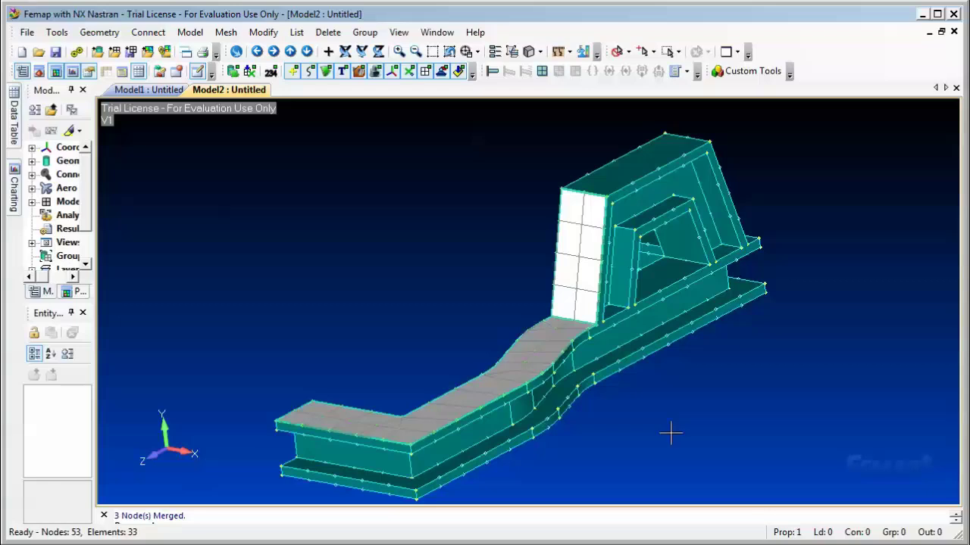
mouse_move(670, 429)
middle_mouse_down()
mouse_move(643, 429)
mouse_move(670, 410)
mouse_move(758, 394)
mouse_move(831, 411)
mouse_move(758, 394)
mouse_move(661, 408)
mouse_move(642, 424)
mouse_move(615, 427)
mouse_move(662, 419)
mouse_move(667, 428)
middle_mouse_up()
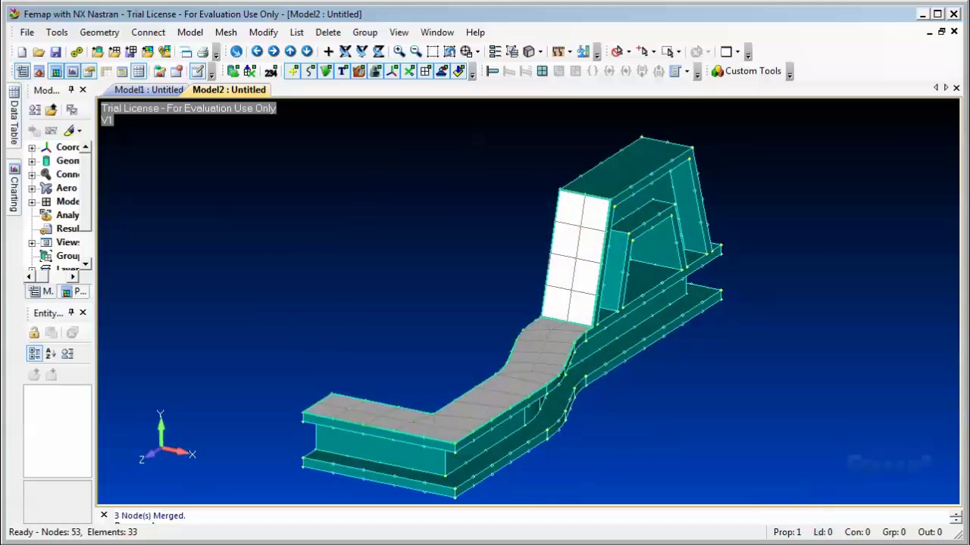